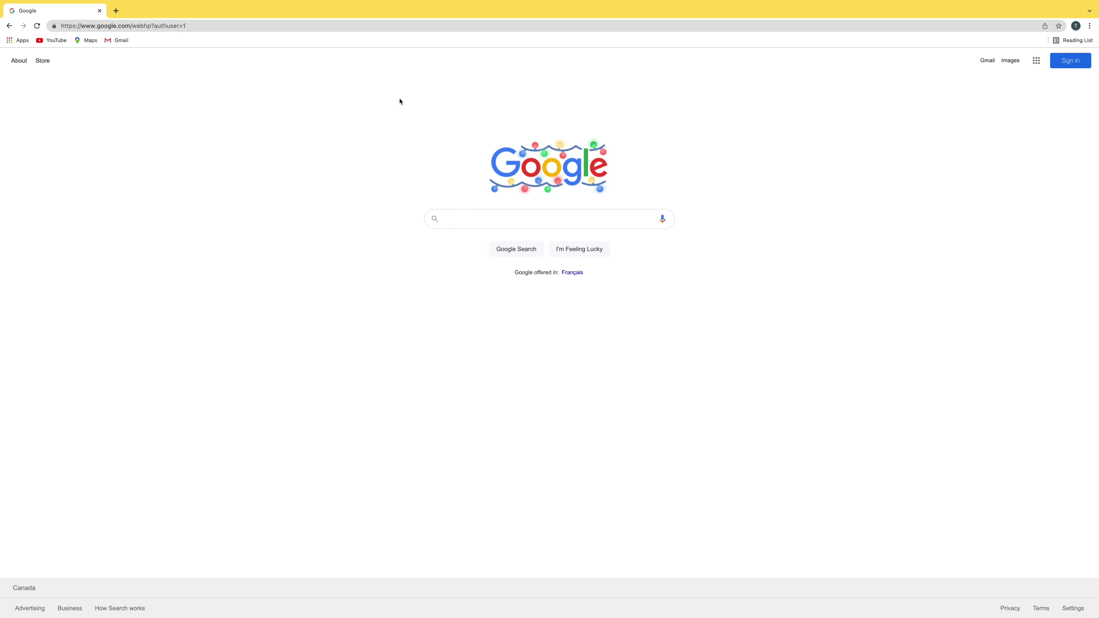
Search Google for "blender"
click(471, 215)
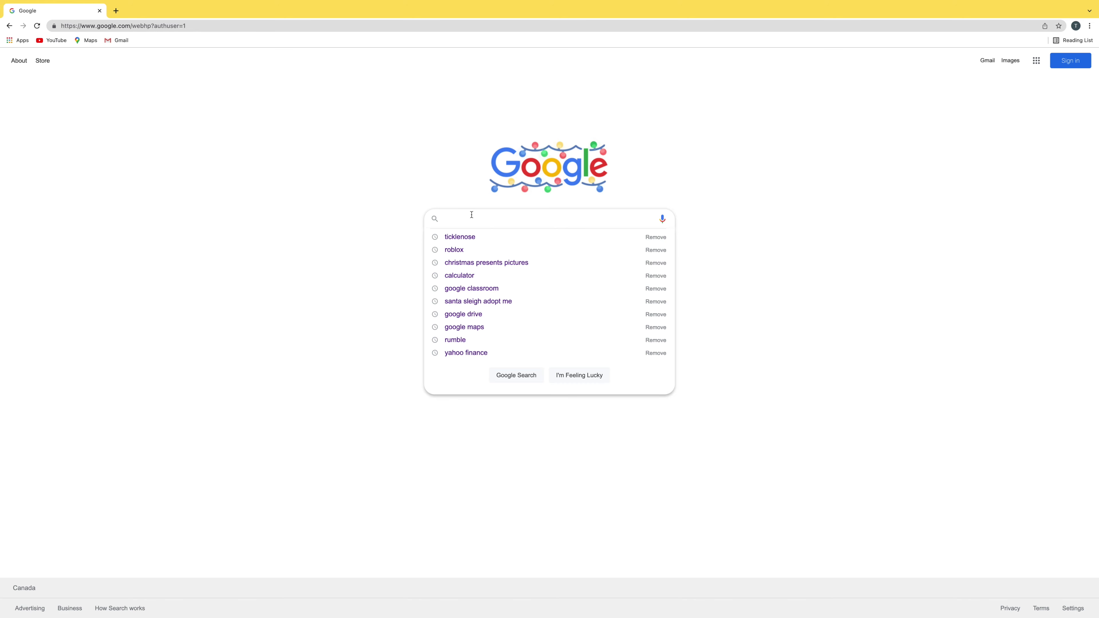
text(blende)
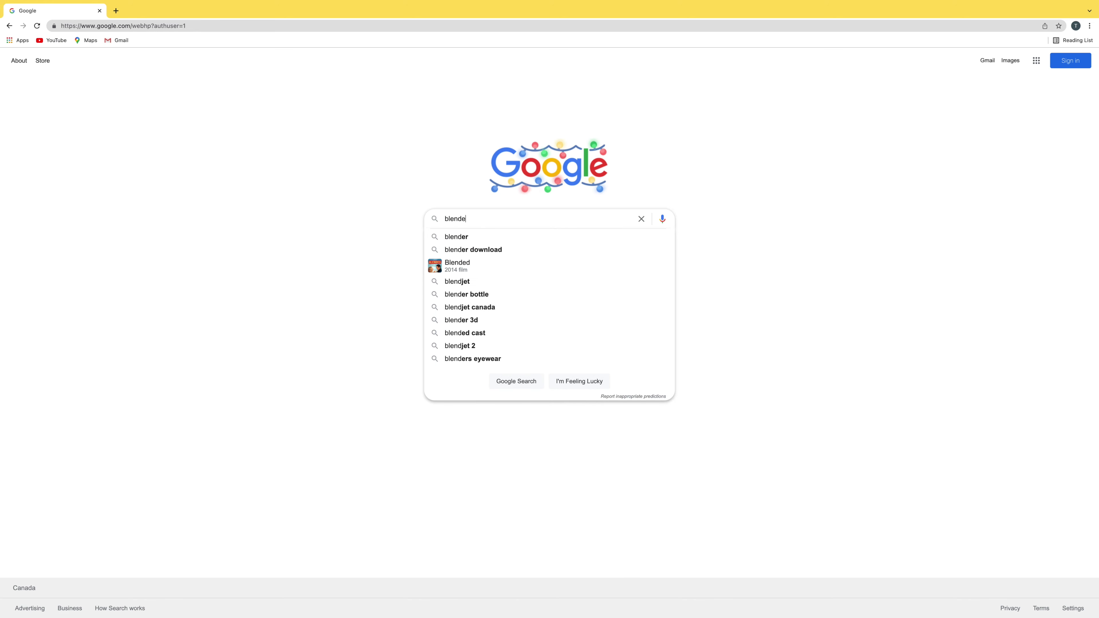
text(r)
key(Return)
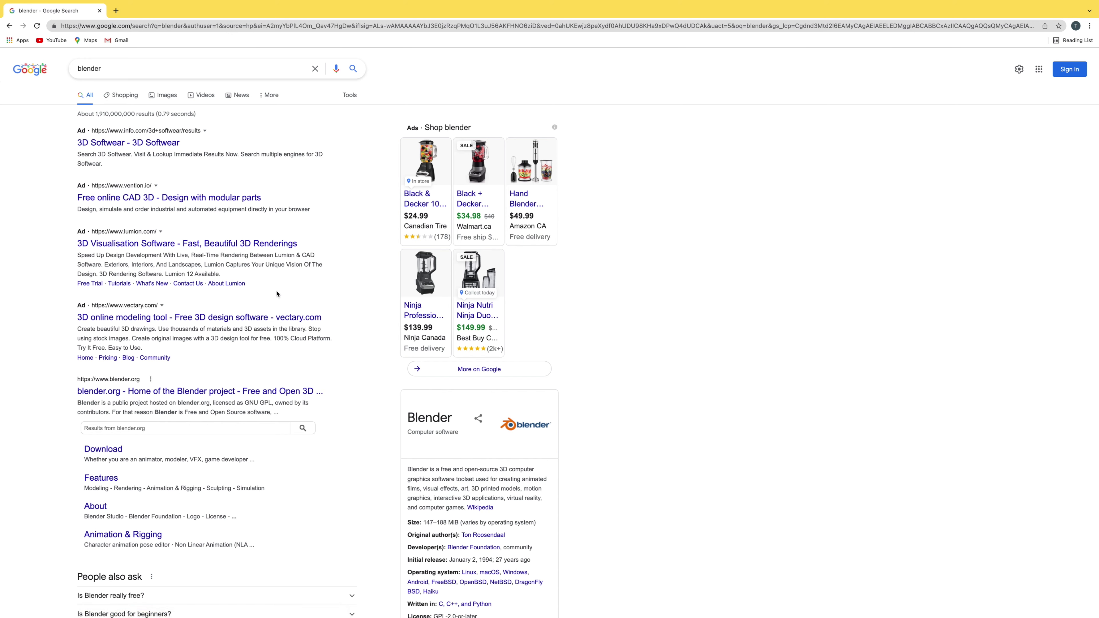
Open blender.org from the results and go to its Download page
click(254, 391)
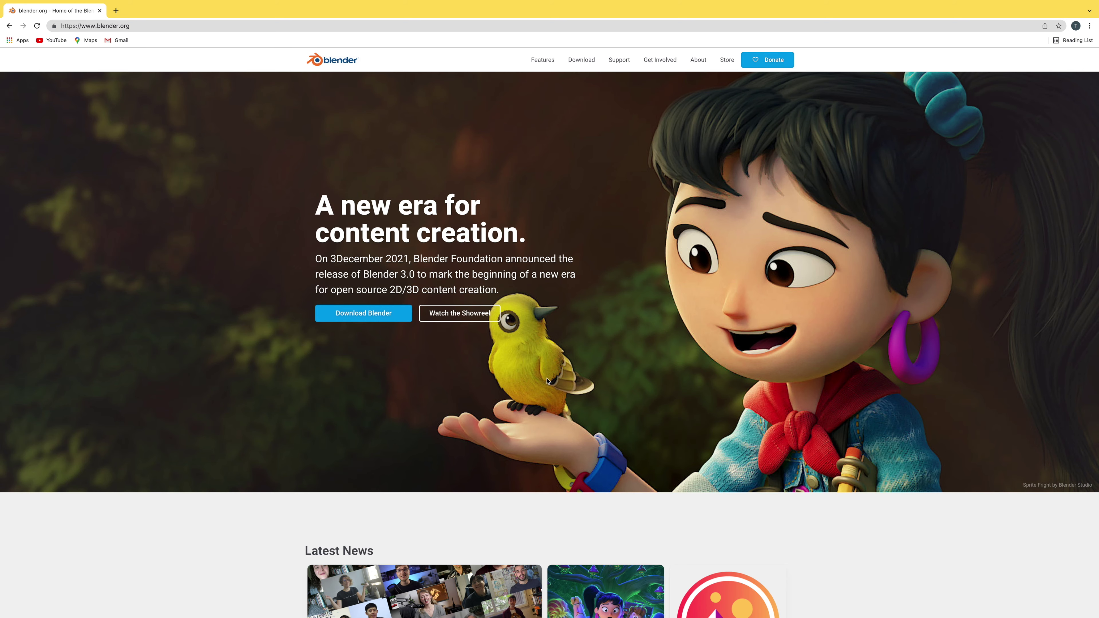
scroll(738, 408, down, 7)
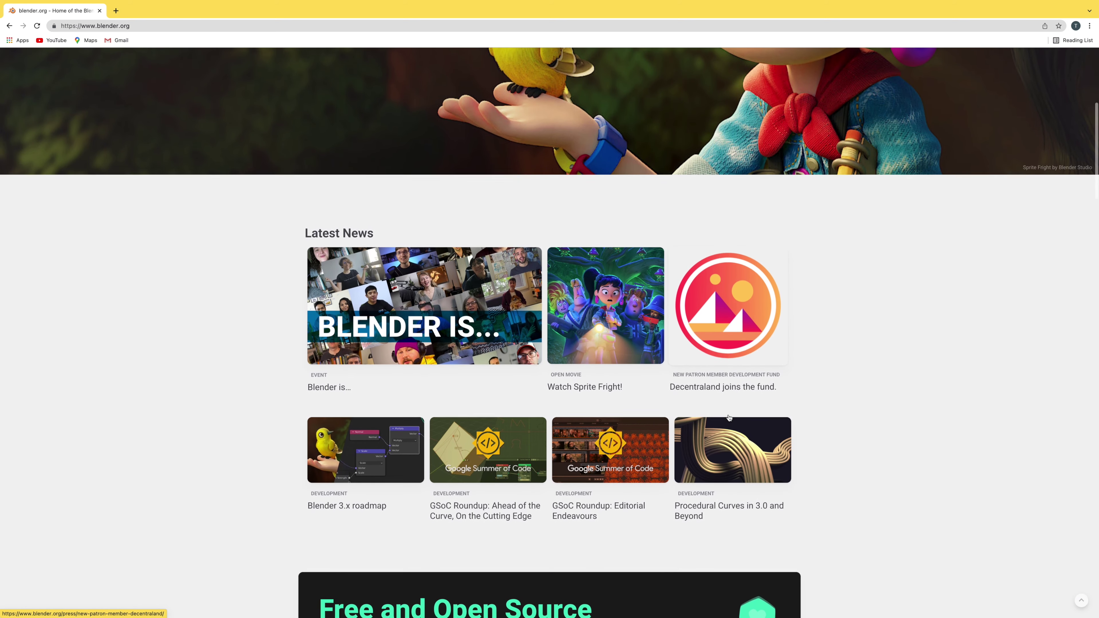
scroll(729, 418, down, 2)
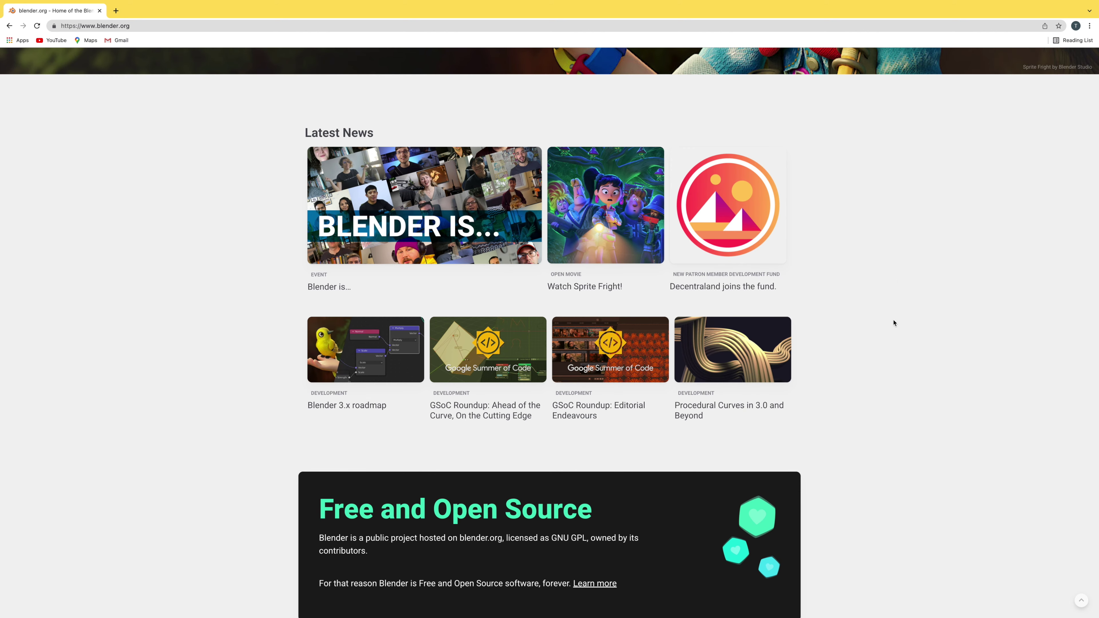
scroll(897, 278, up, 9)
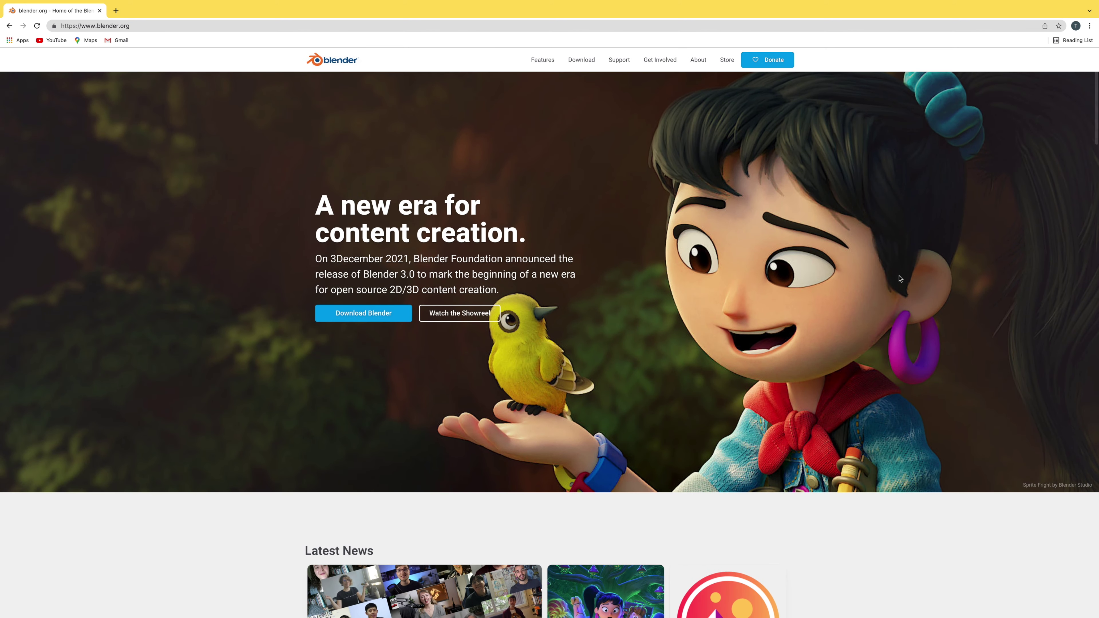
click(581, 63)
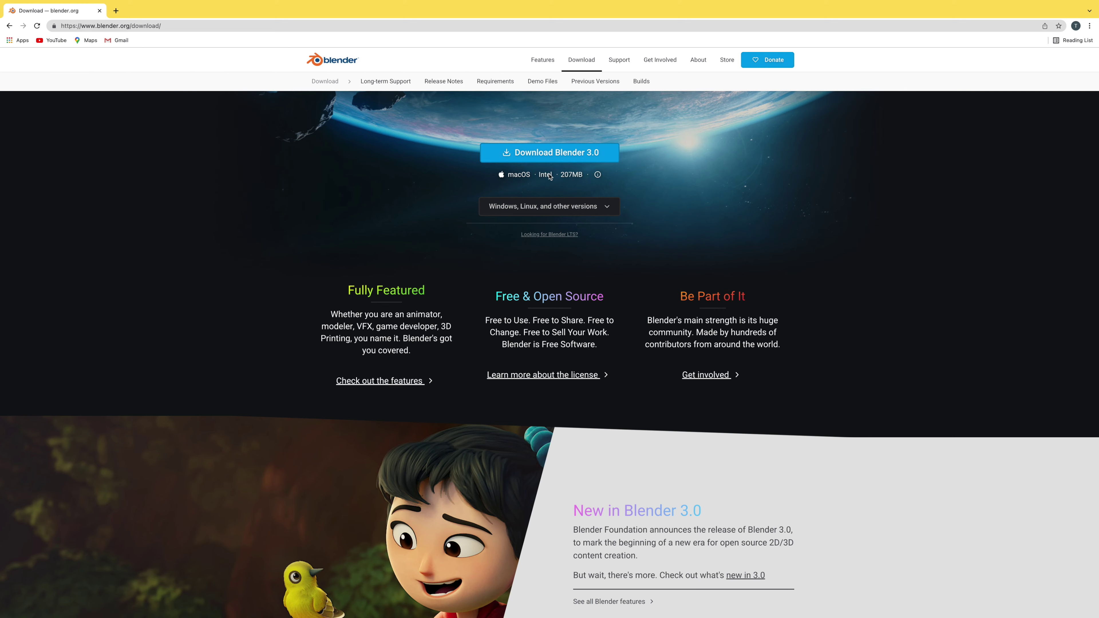
Start the Blender 3.0 macOS Intel download with the blue Download Blender 3.0 button
click(555, 158)
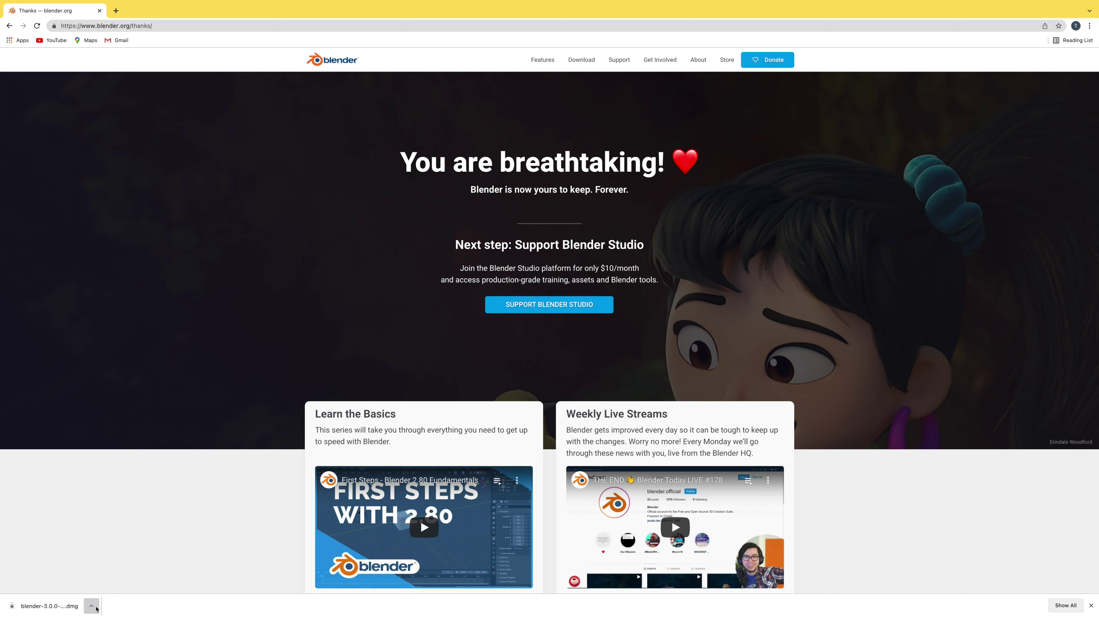
Open the downloaded Blender 3.0.0 .dmg from Chrome's downloads bar
click(91, 606)
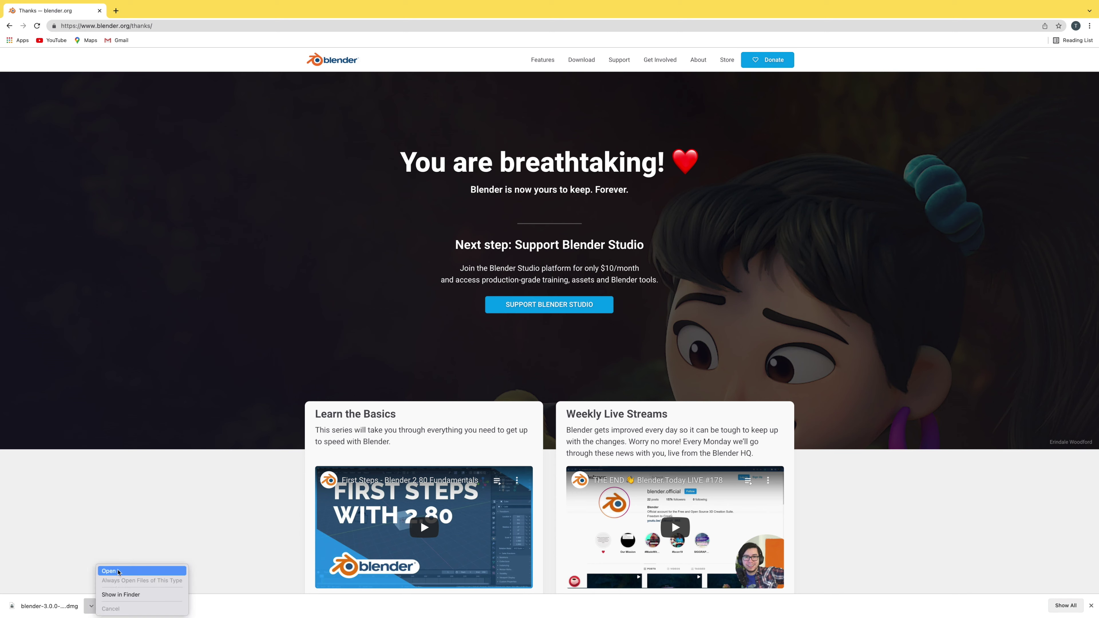
click(118, 572)
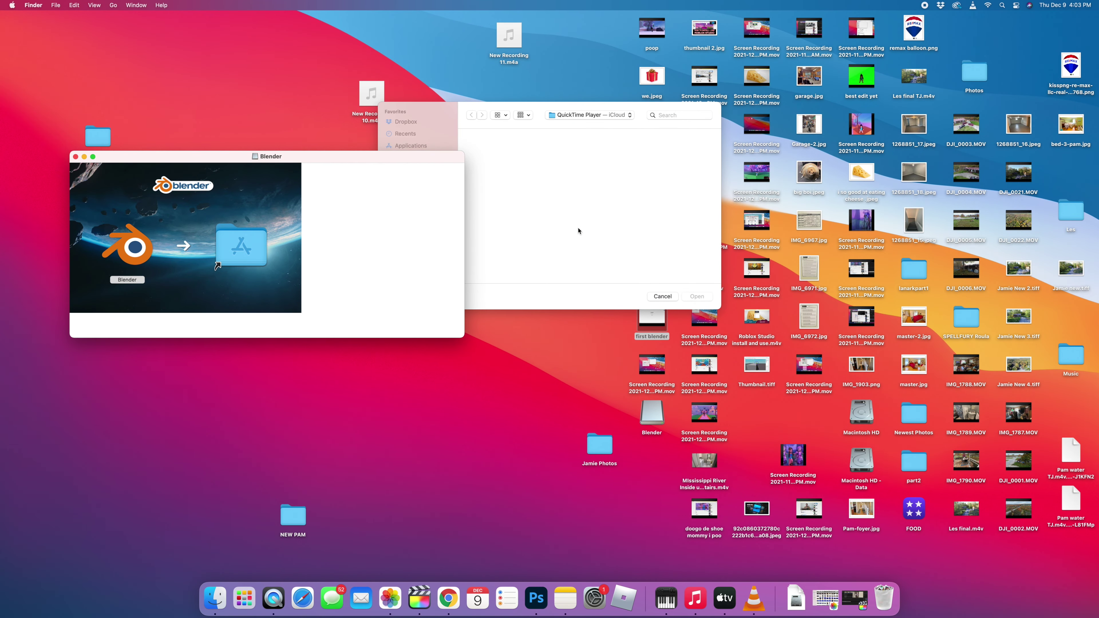
Drag Blender from the disk image toward Applications and into the Dock, then launch it
drag(134, 253, 243, 252)
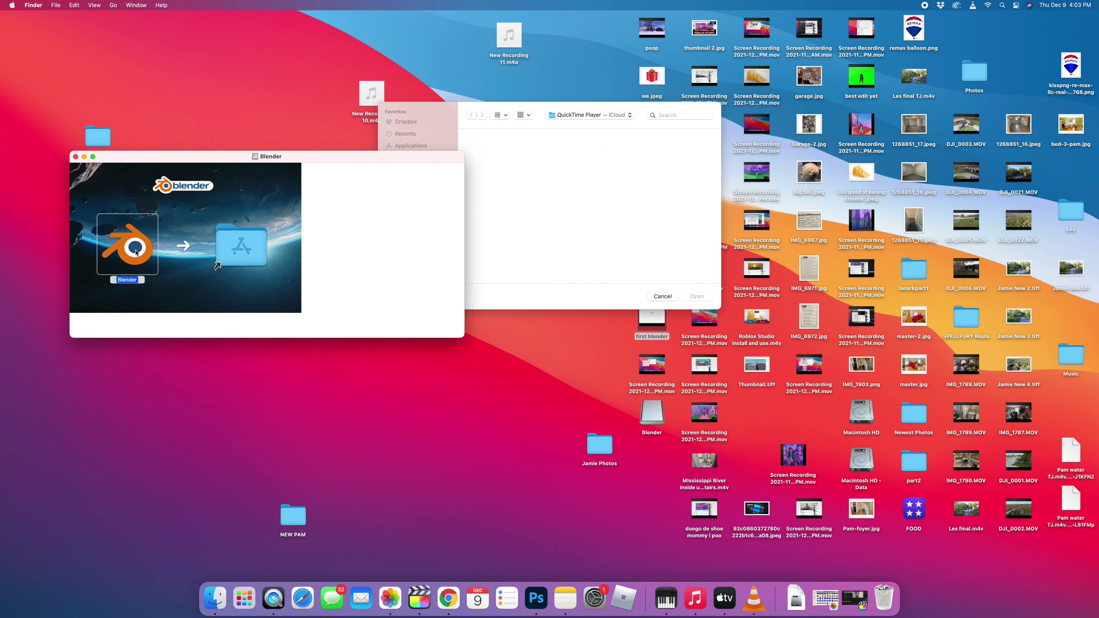
drag(135, 254, 351, 602)
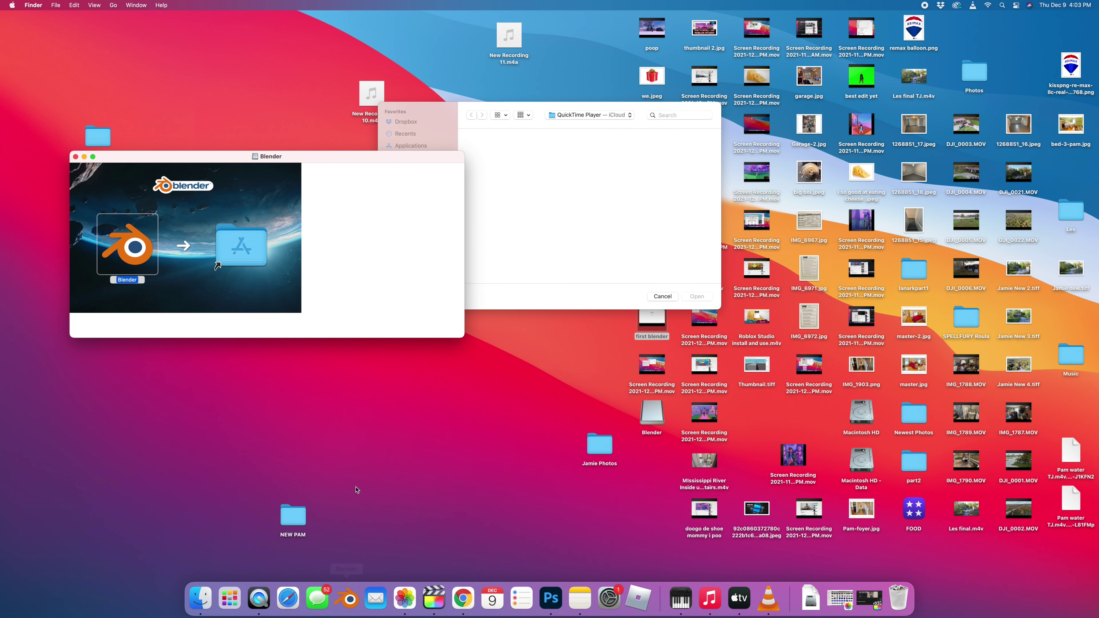
click(349, 600)
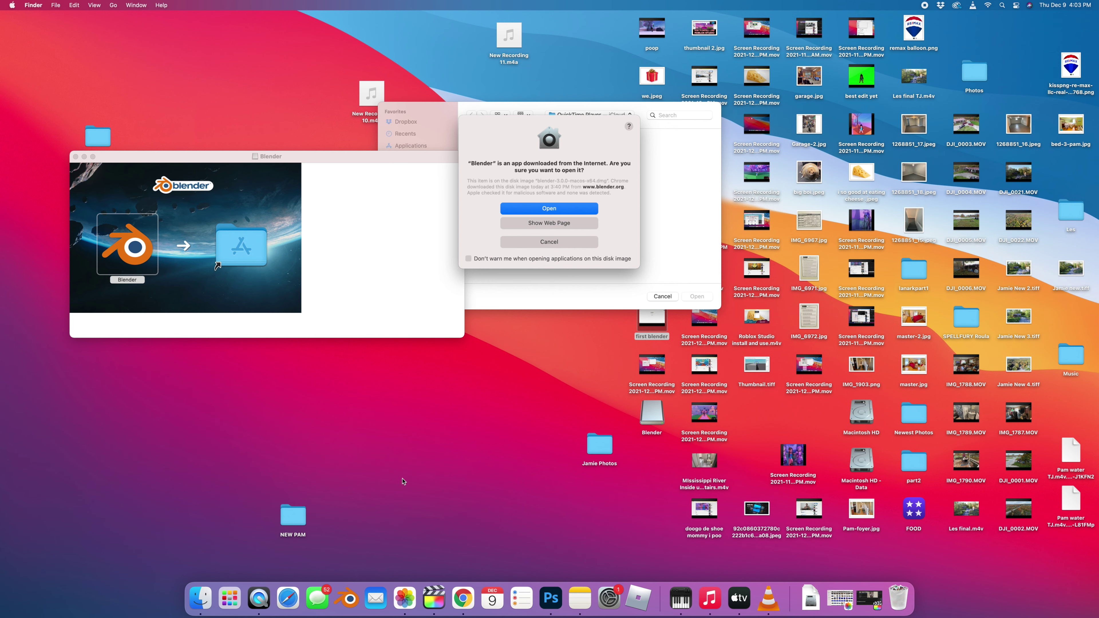
Confirm opening the downloaded Blender app in the Gatekeeper warning
click(549, 209)
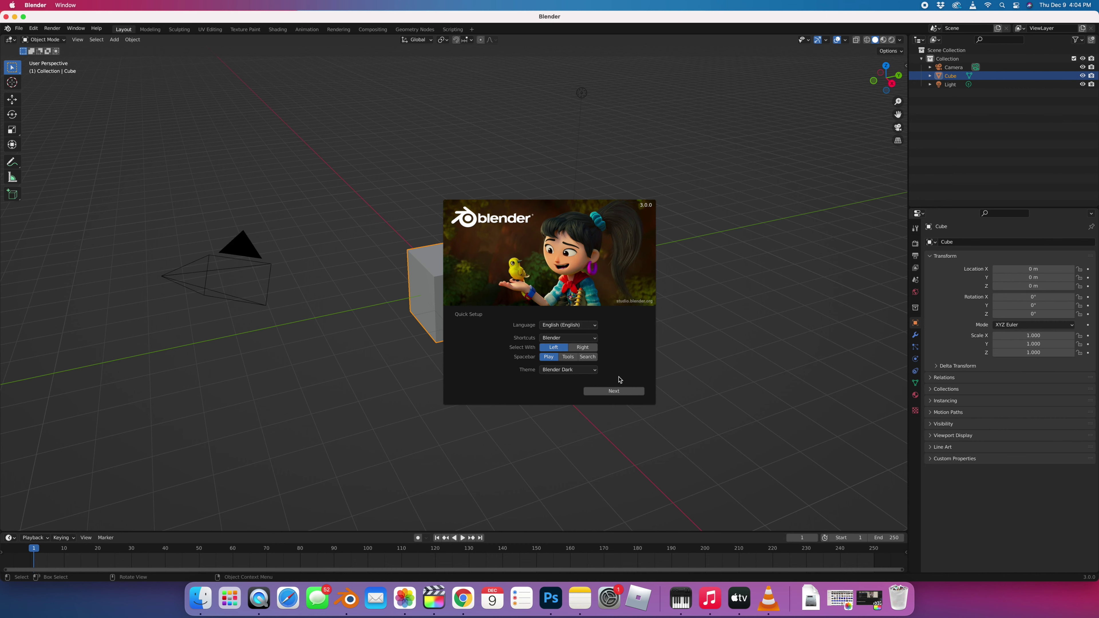
Finish Quick Setup and start a new General file
click(620, 392)
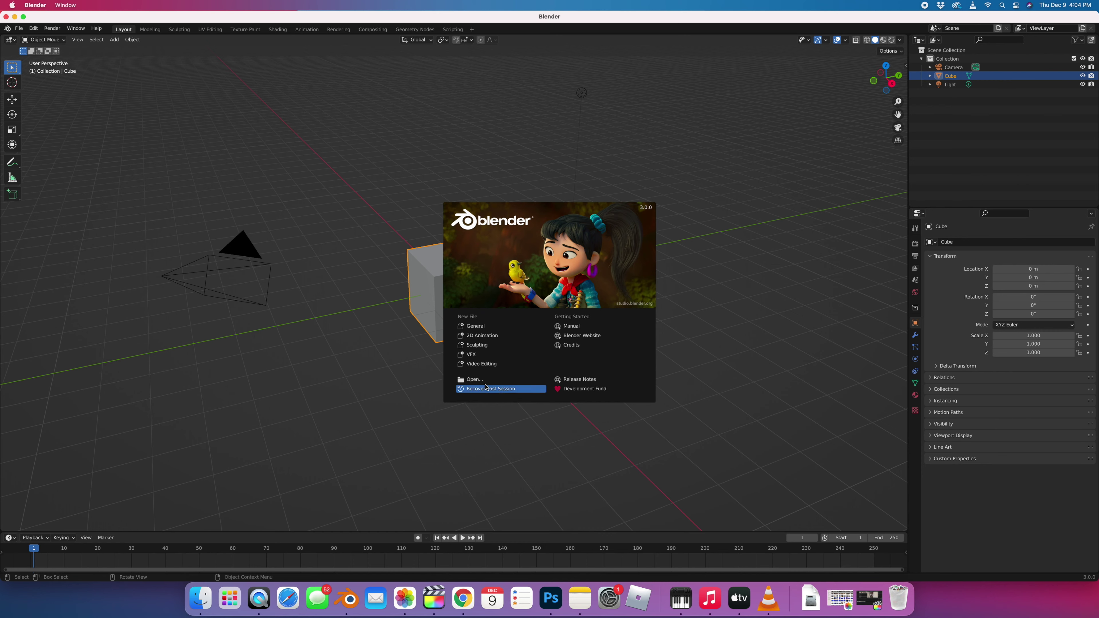
click(498, 328)
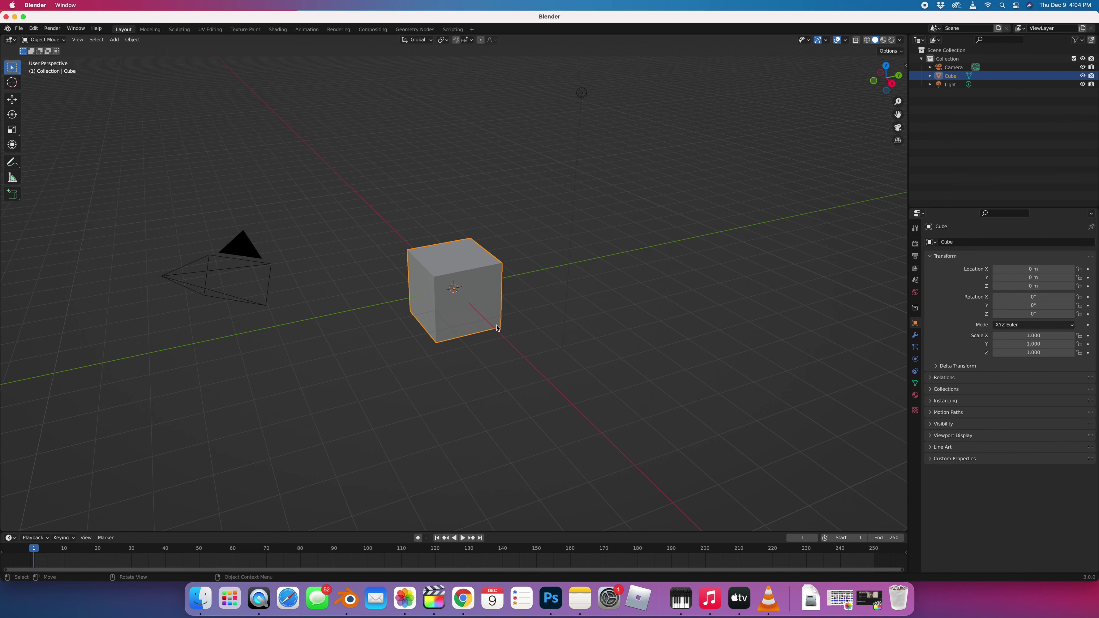
Move the cube to X 2.3616 m, Y −2.5071 m, Z 2.9664 m
click(12, 99)
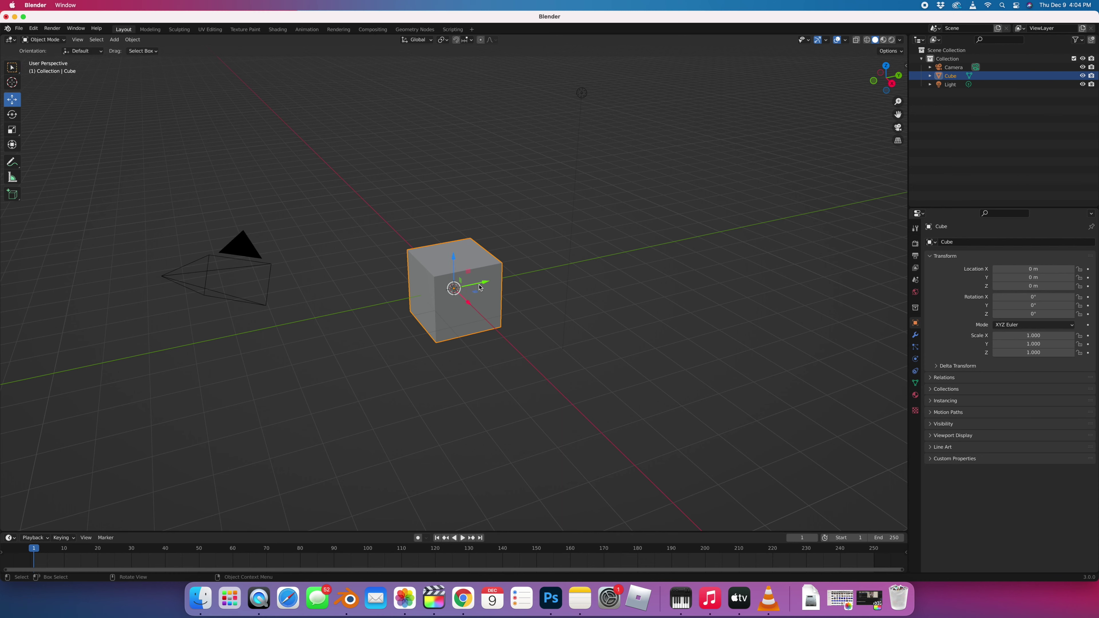
drag(481, 284, 297, 427)
drag(410, 346, 275, 299)
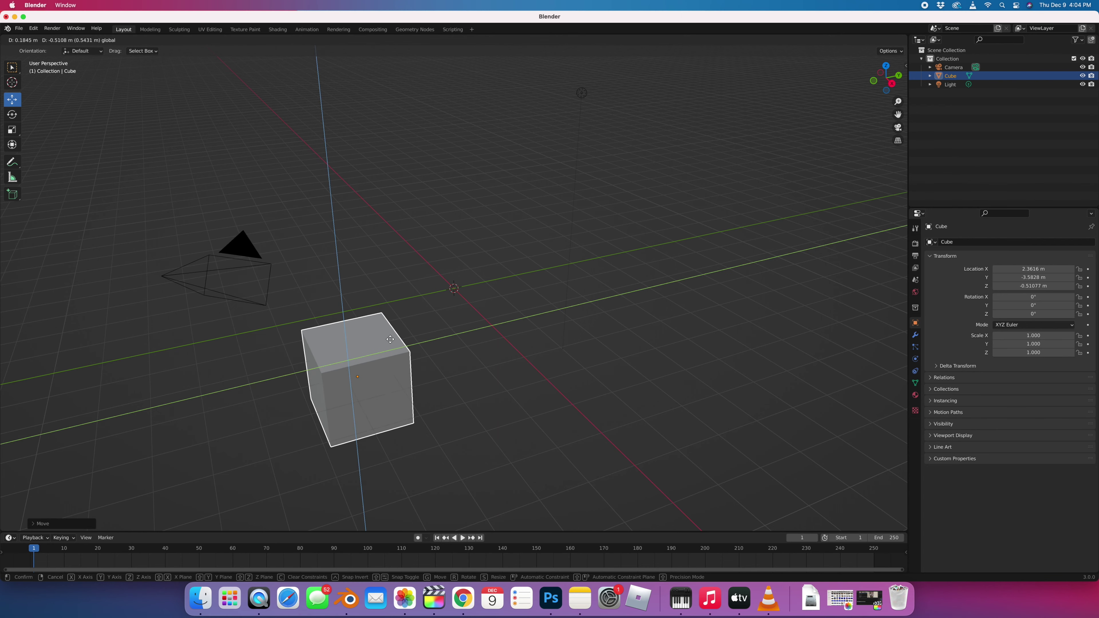
click(412, 248)
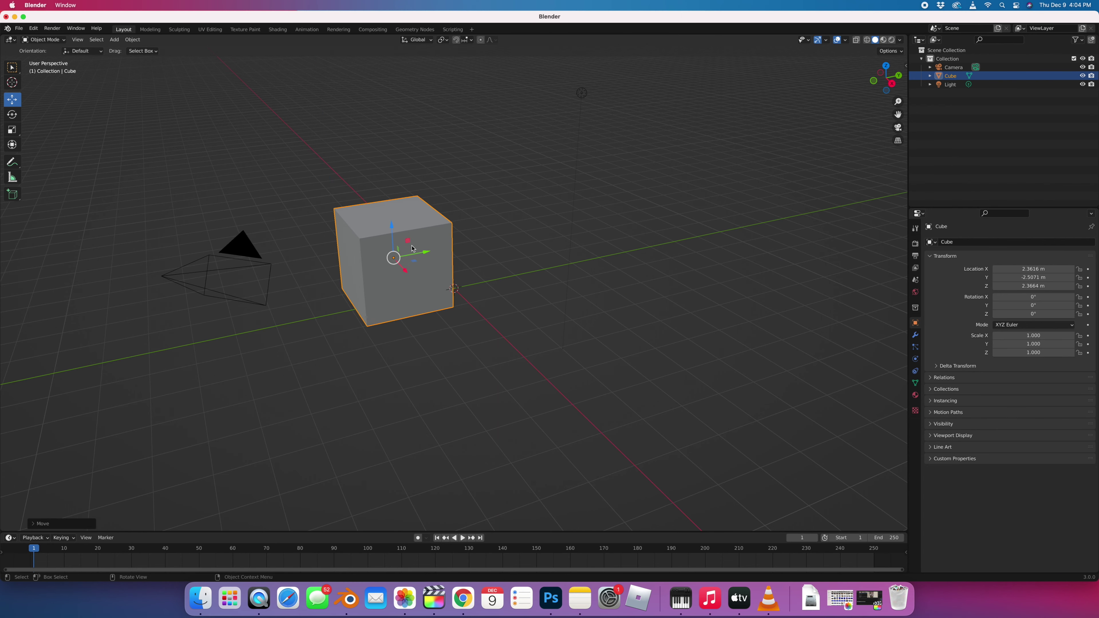
Compare Shade Flat and Shade Smooth on the cube from its right-click menu
right_click(416, 264)
right_click(424, 275)
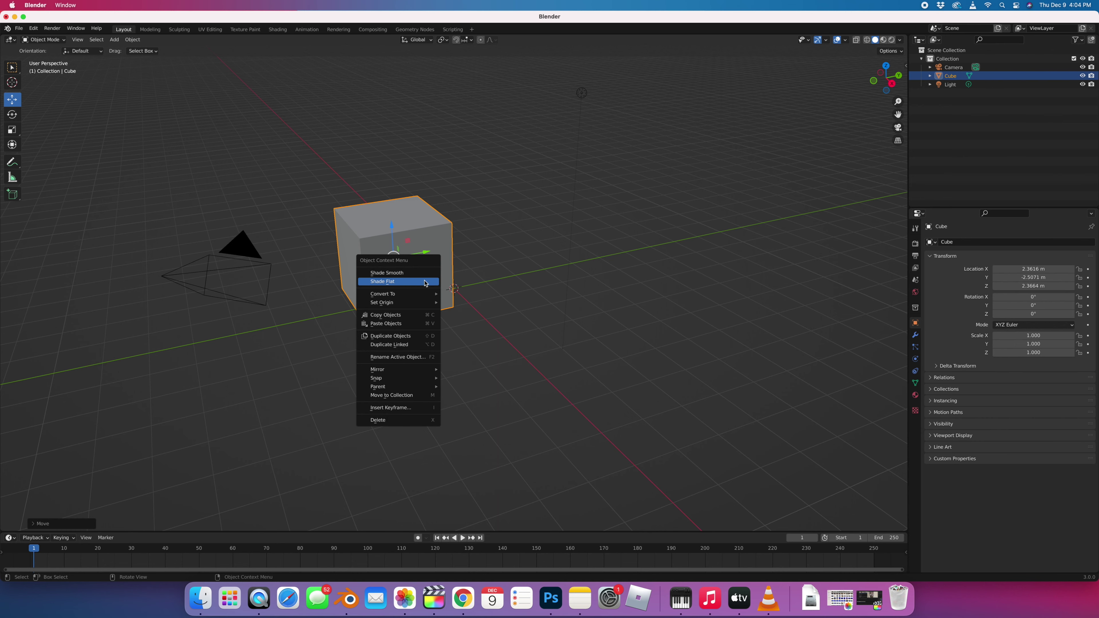
click(425, 282)
right_click(425, 283)
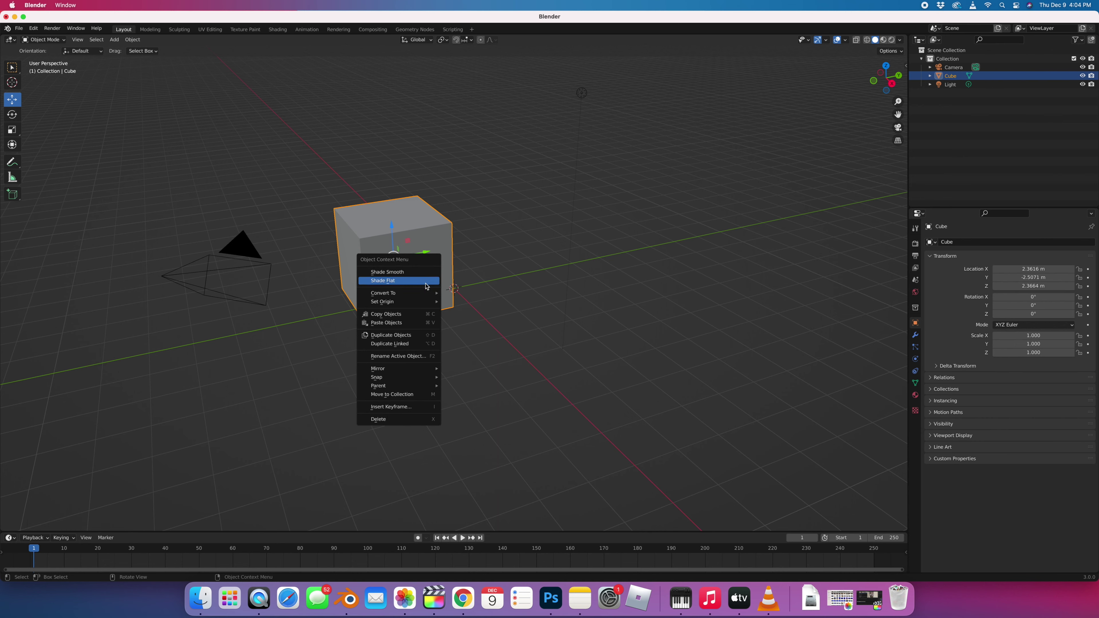
click(426, 272)
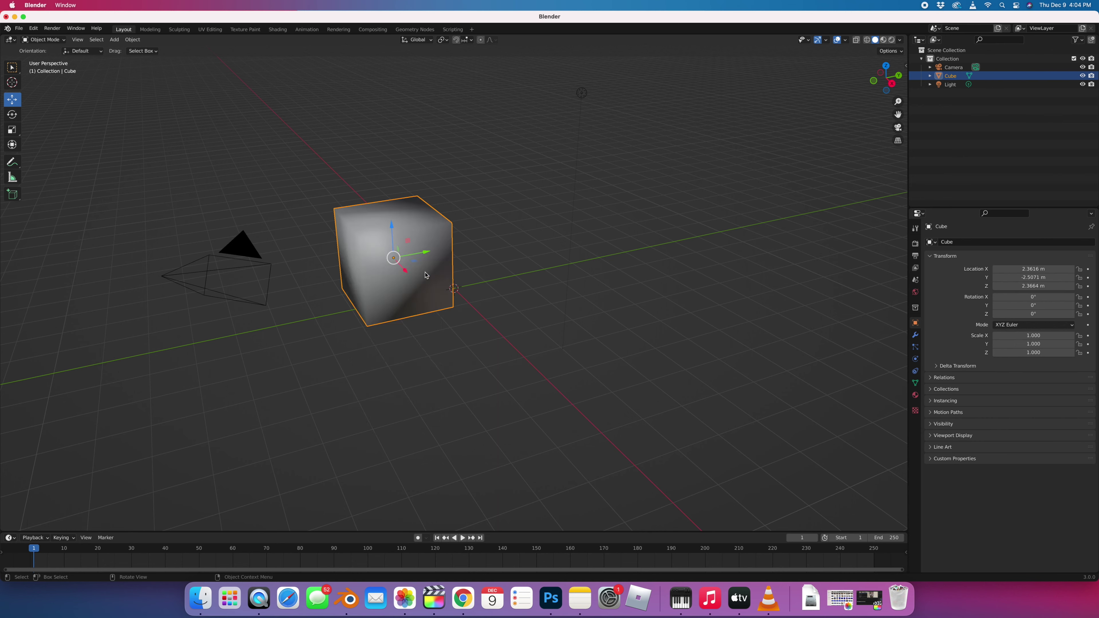
right_click(429, 286)
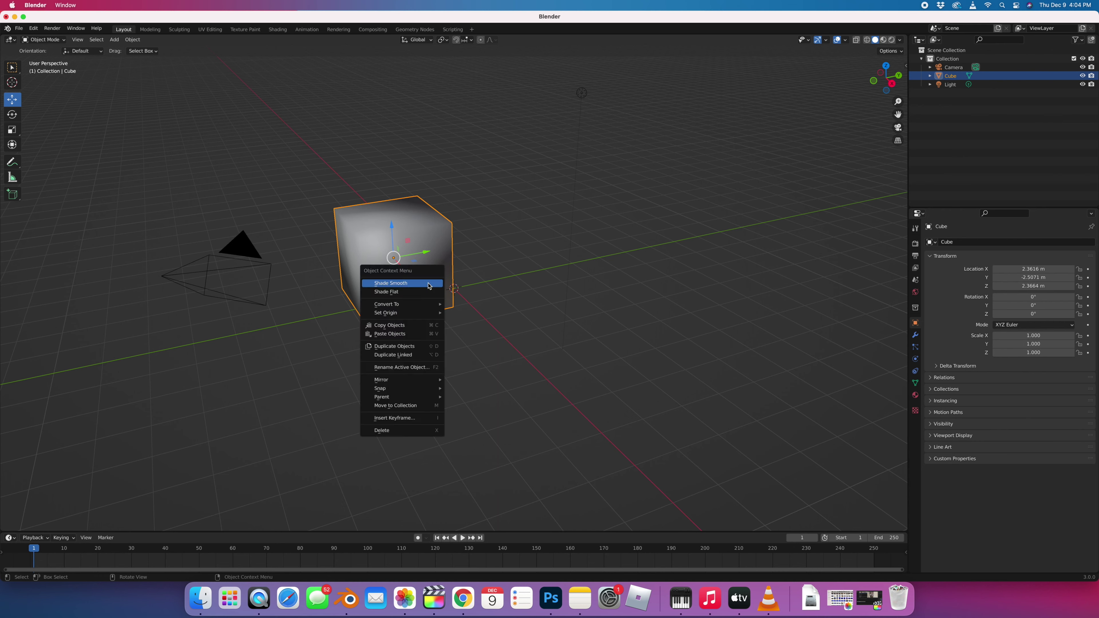
click(426, 292)
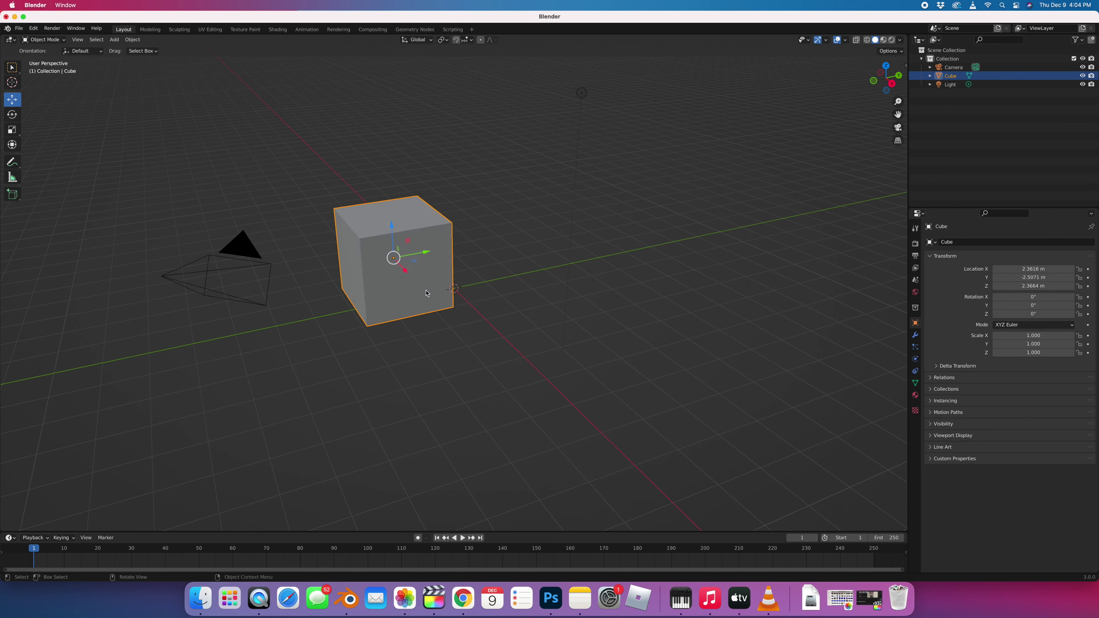
Try Shade Smooth once more, settle on Shade Flat, and deselect the cube
right_click(424, 301)
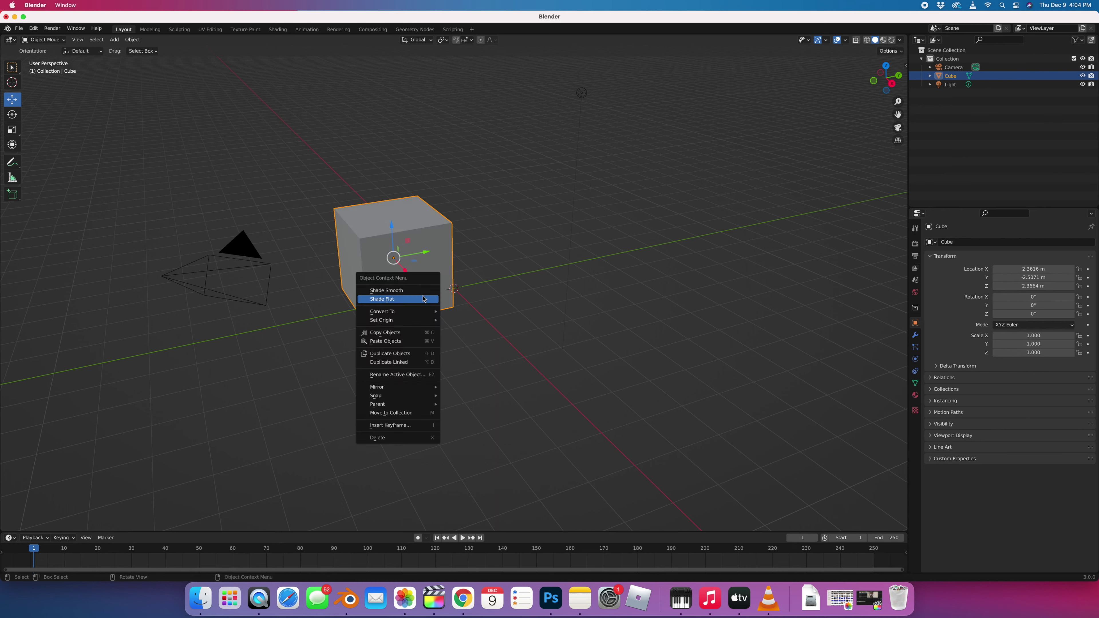
click(422, 291)
right_click(426, 302)
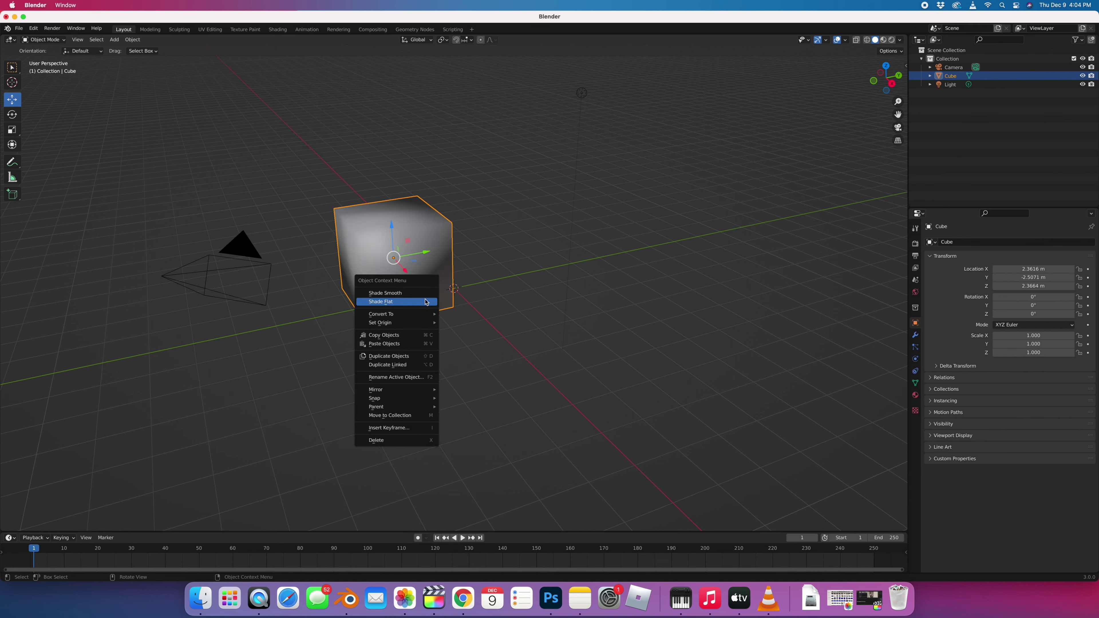
click(426, 302)
right_click(416, 295)
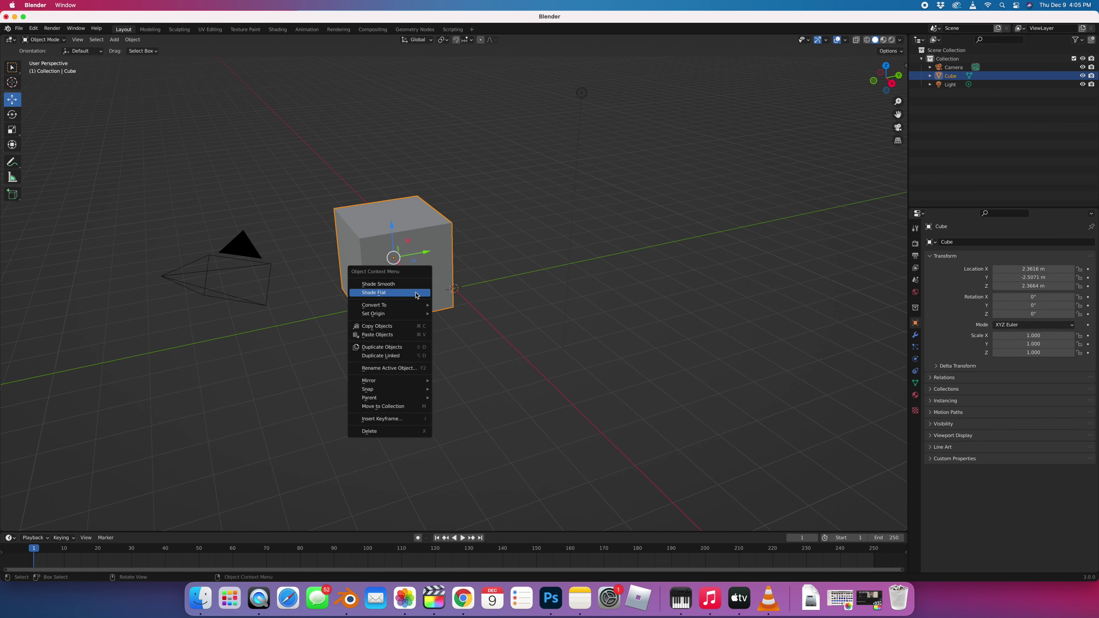
click(544, 290)
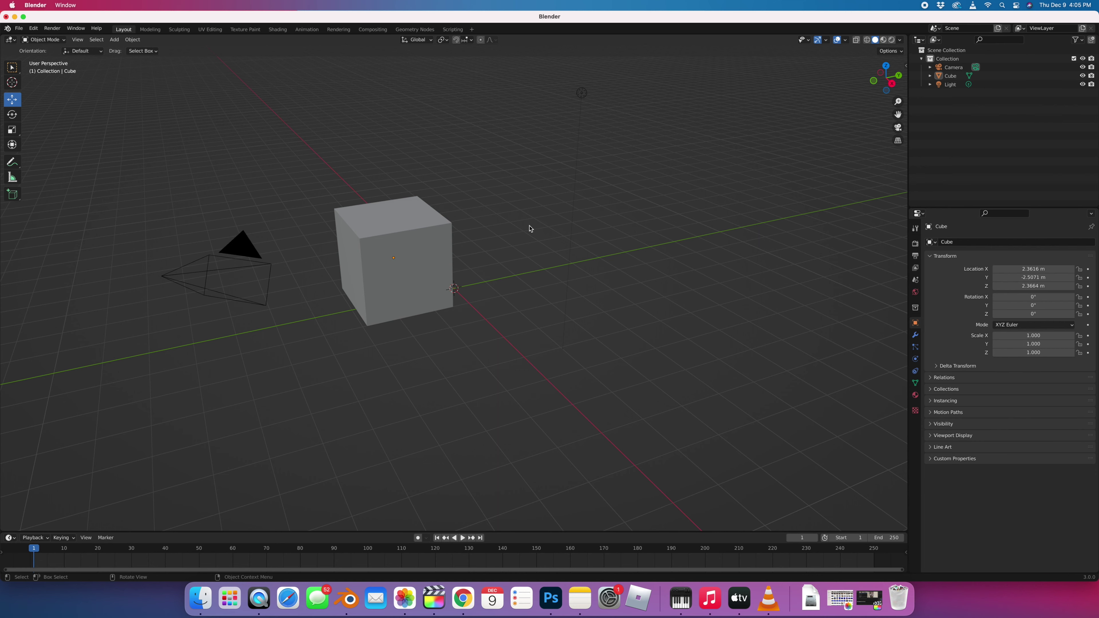
key(XF86AudioMute)
key(XF86AudioMute)
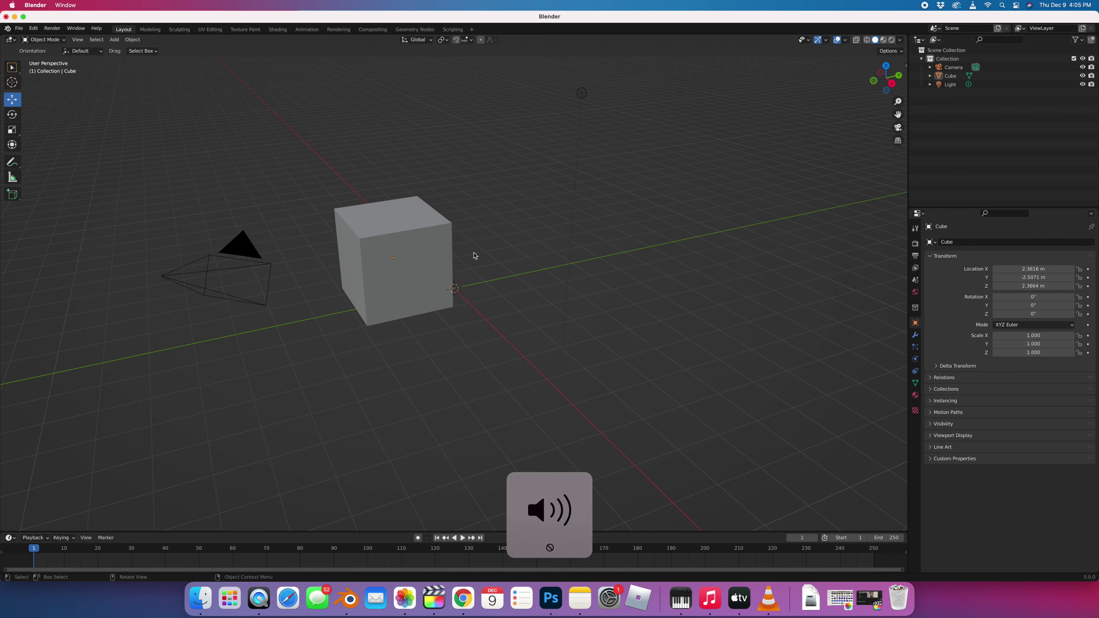
key(XF86AudioMute)
key(XF86AudioMute)
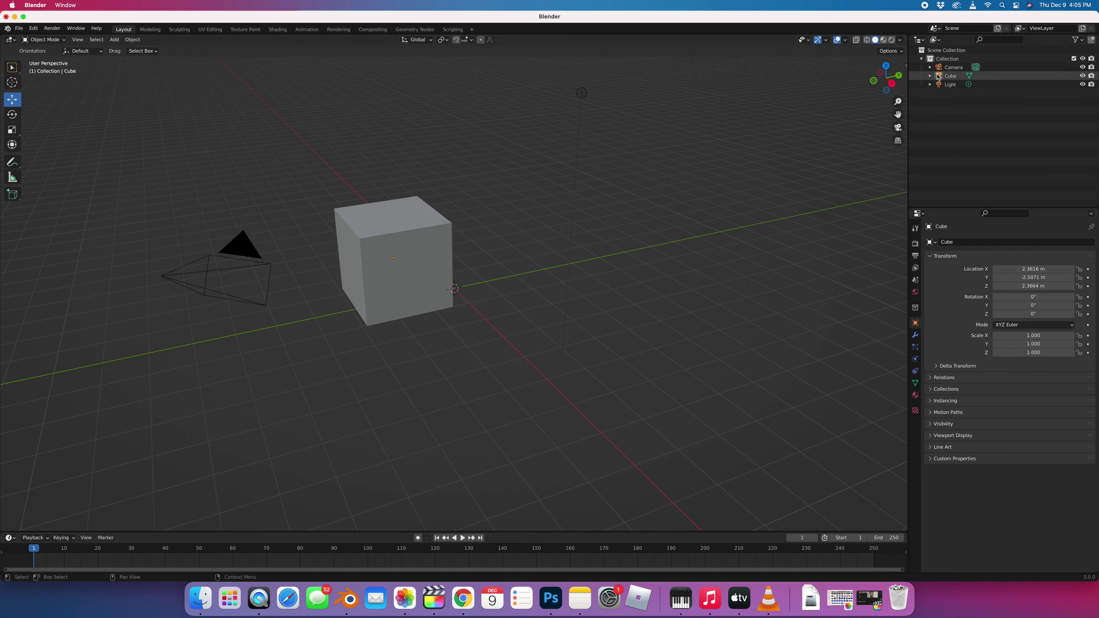
Select the Camera in the Outliner and push it back to Y −7.5387 m
click(930, 67)
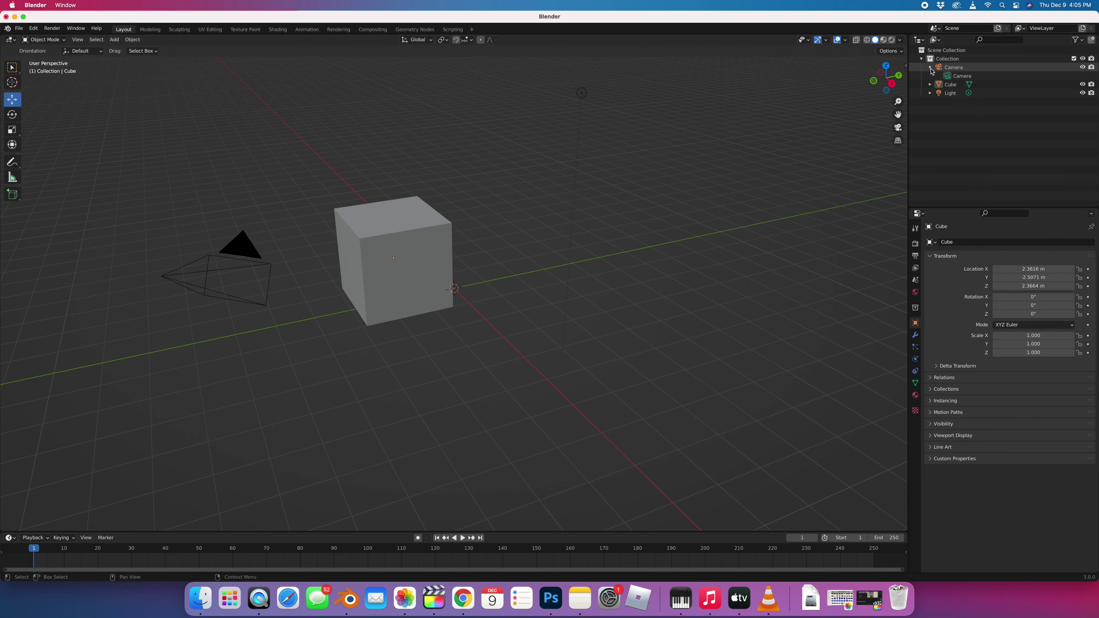
click(958, 76)
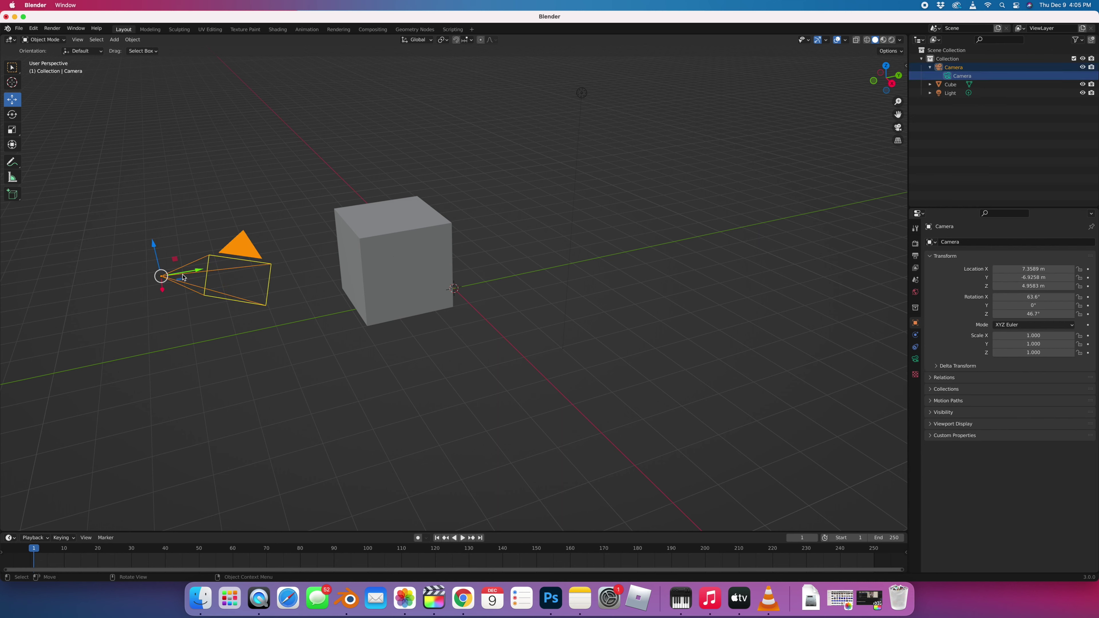
drag(195, 272, 134, 275)
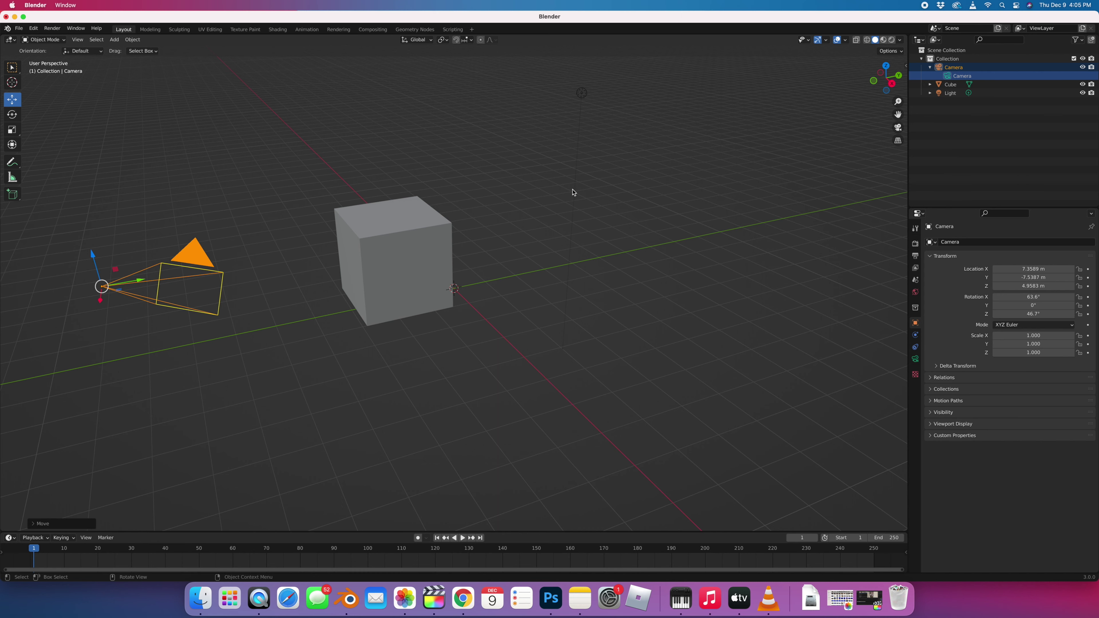
Browse the Properties tabs from Render through Physics, then slide the camera further left along Y
click(915, 245)
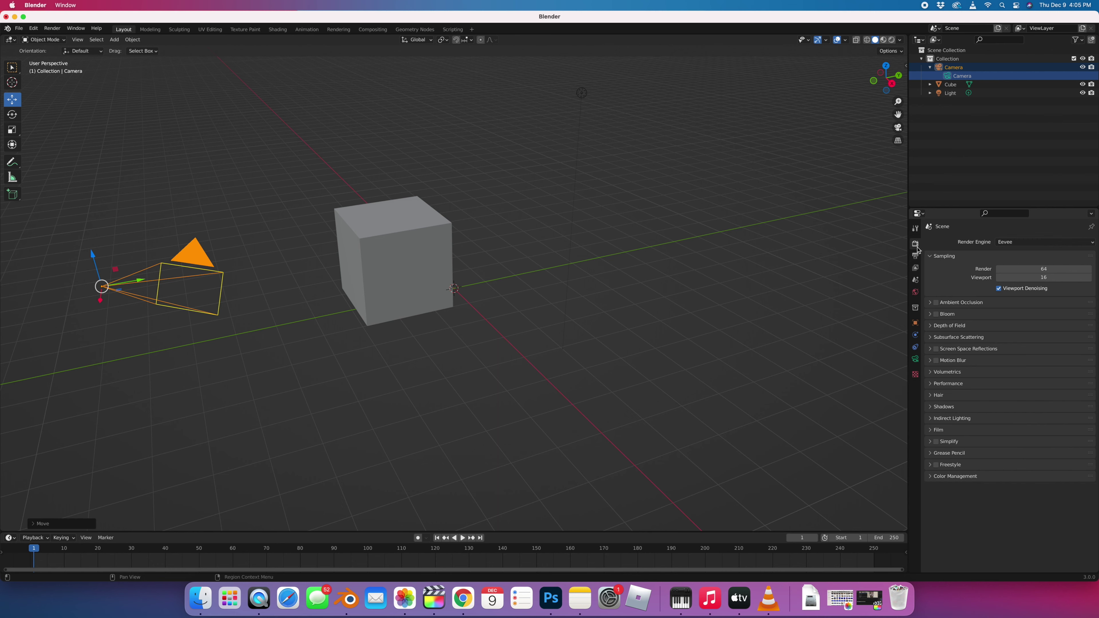
click(915, 257)
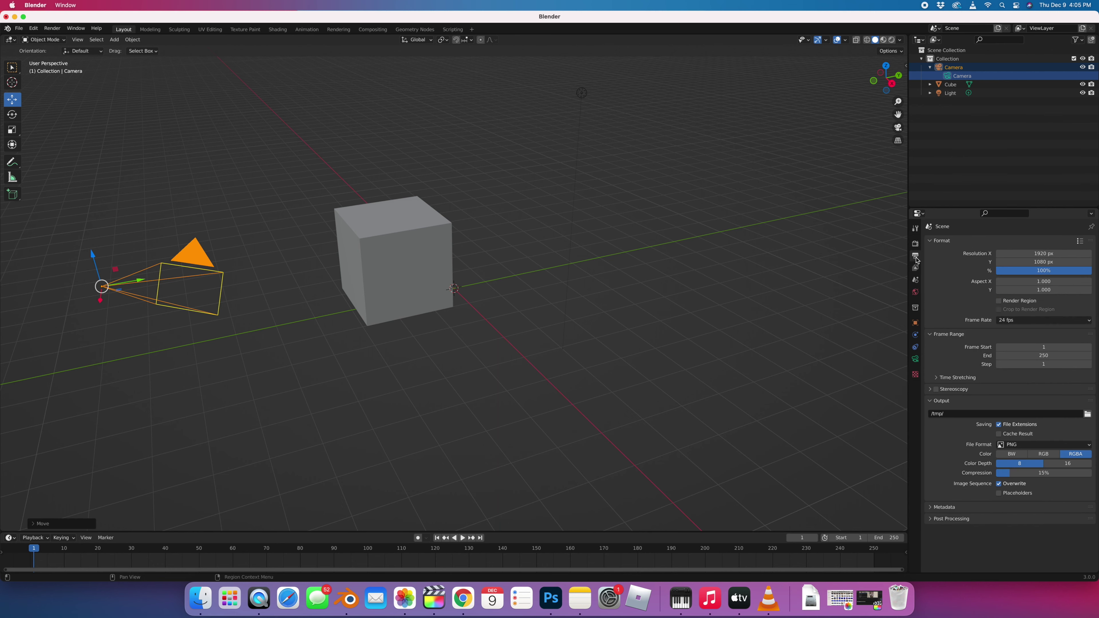
click(916, 272)
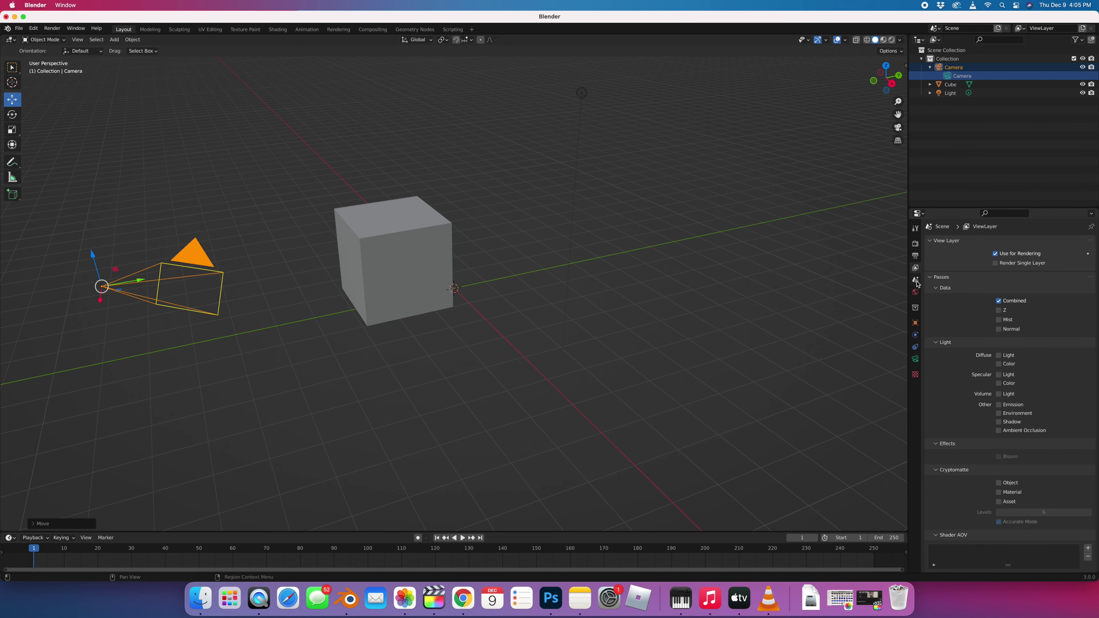
click(916, 282)
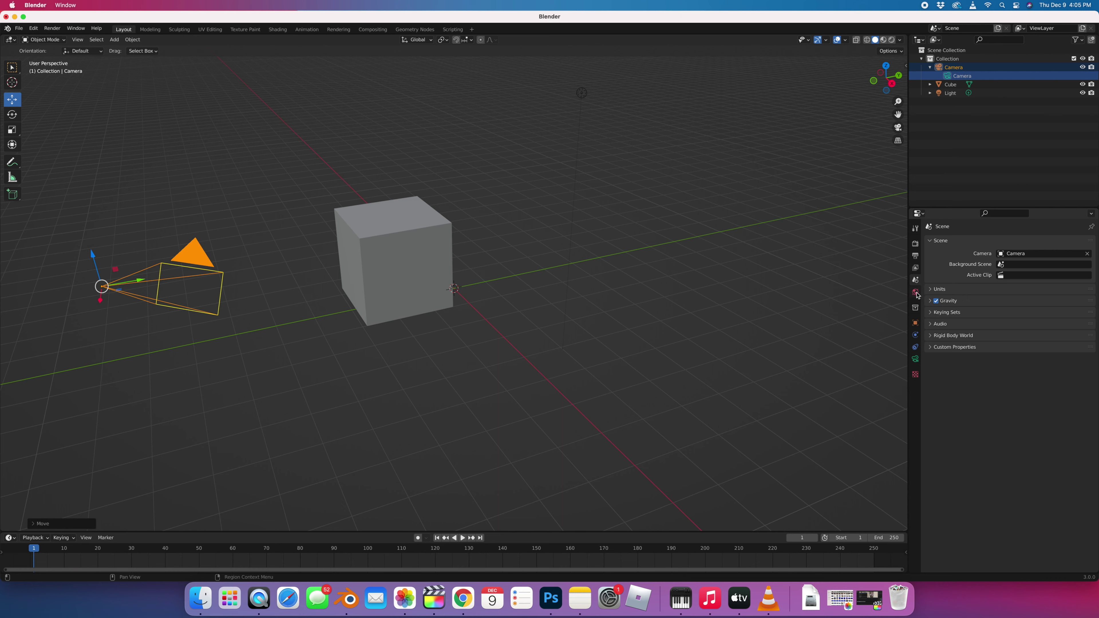
click(916, 295)
click(916, 308)
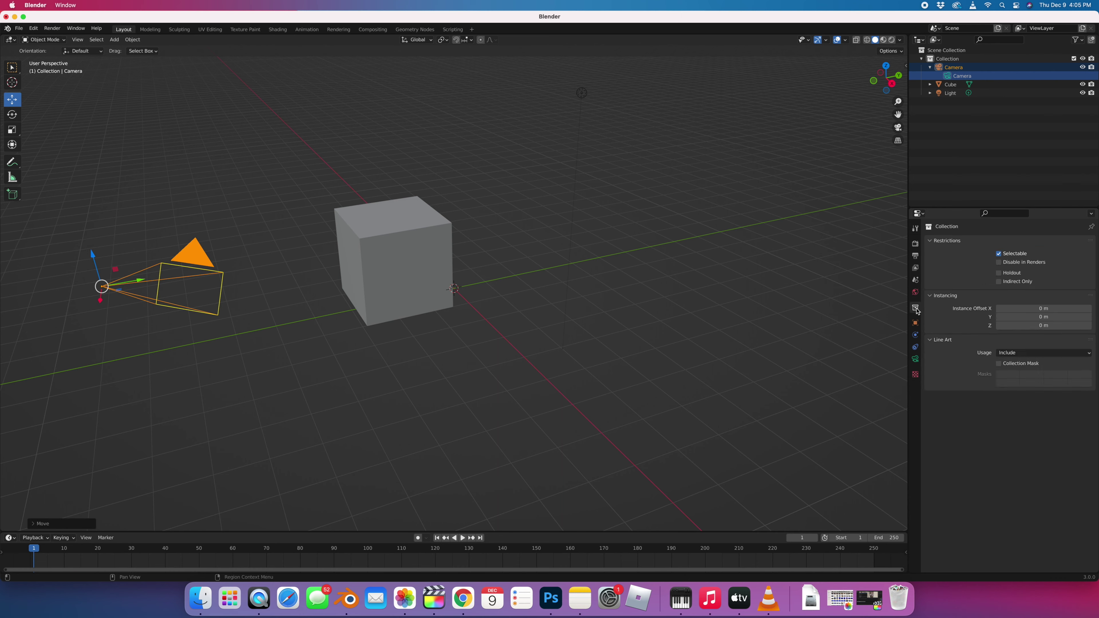
click(916, 323)
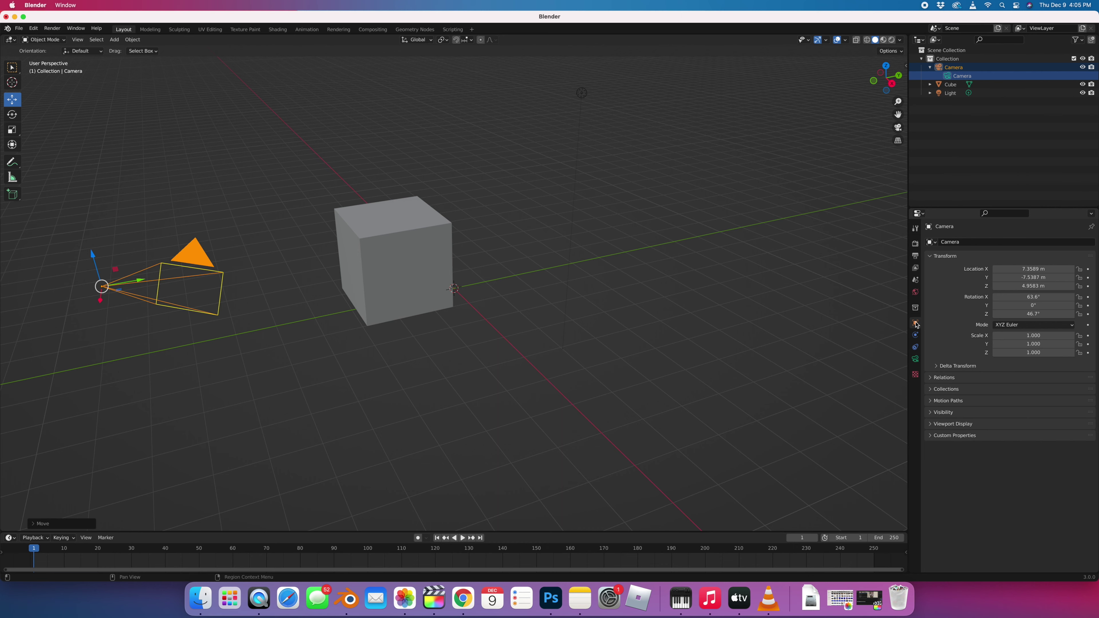
click(914, 335)
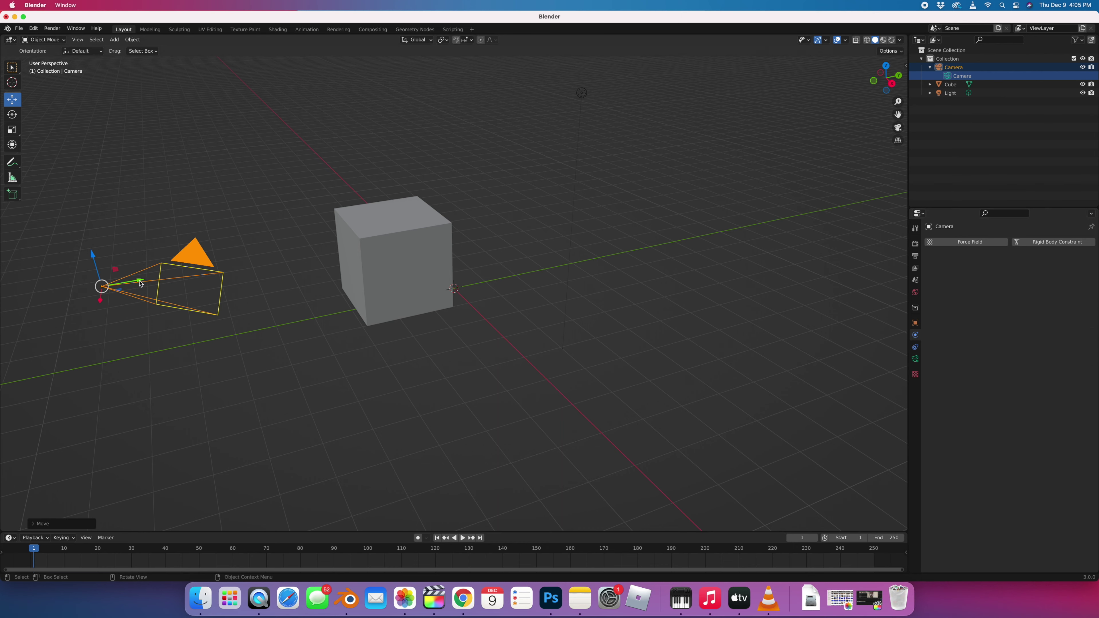
drag(139, 283, 119, 285)
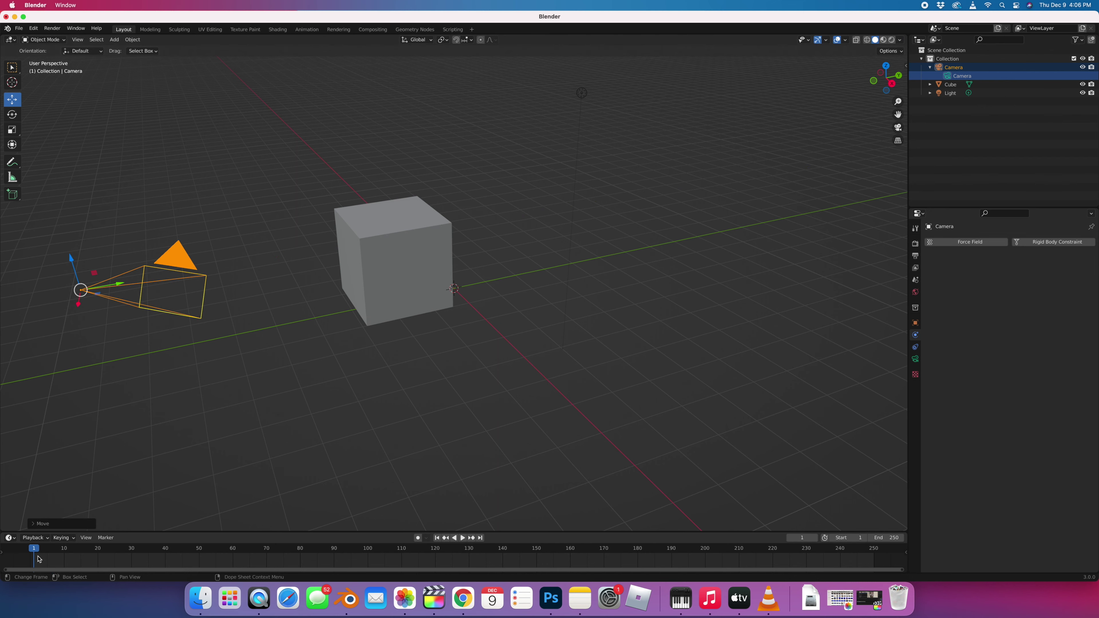
Play the animation briefly, then rewind the timeline to frame 0 and stop
key(space)
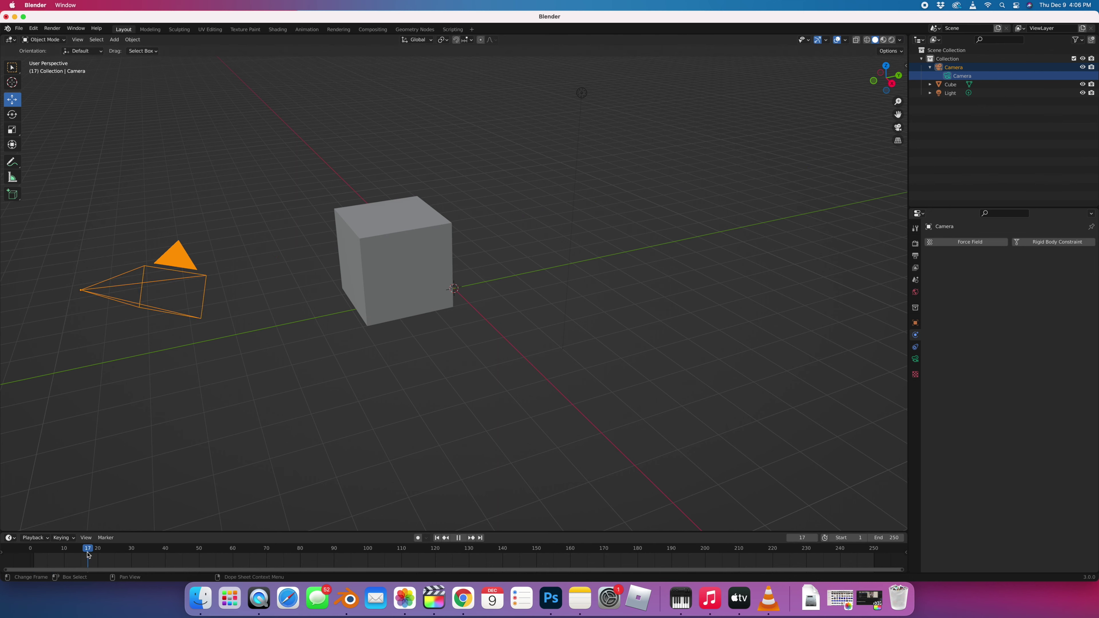
drag(367, 537, 5, 559)
key(space)
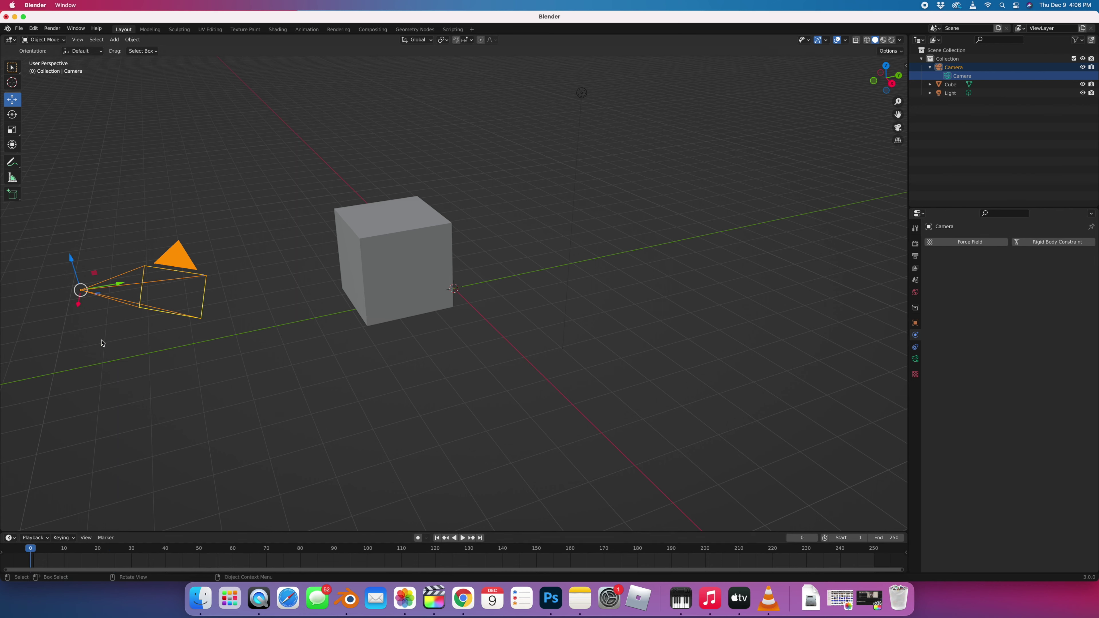
Slide the camera left, turn on Auto Keying, and move the camera to record its frame 0 key
drag(118, 287, 48, 514)
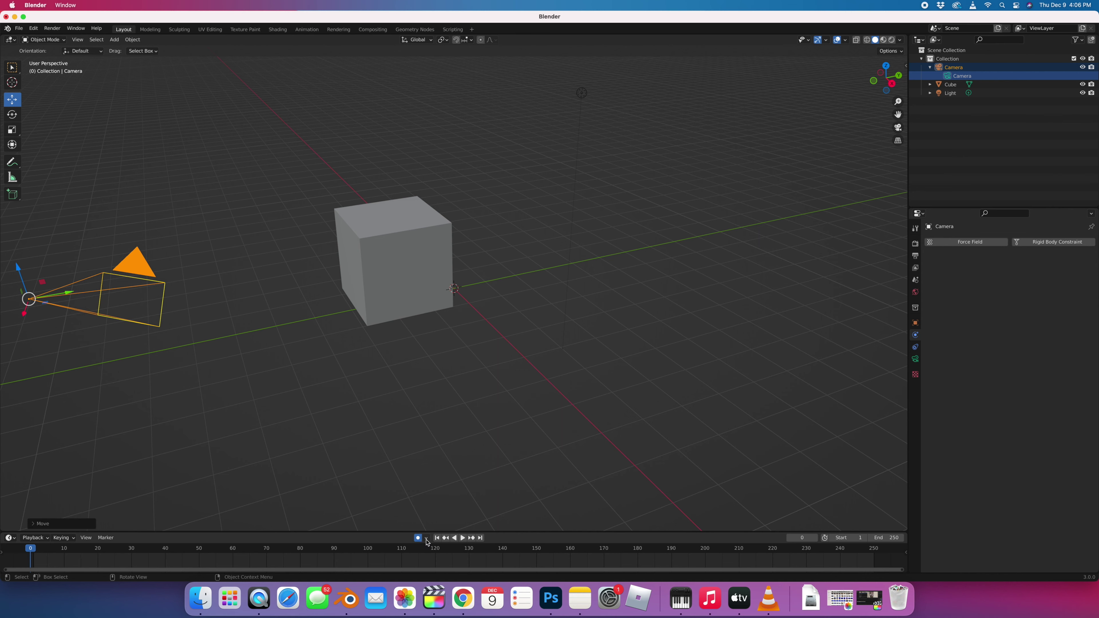
click(426, 538)
drag(67, 294, 225, 282)
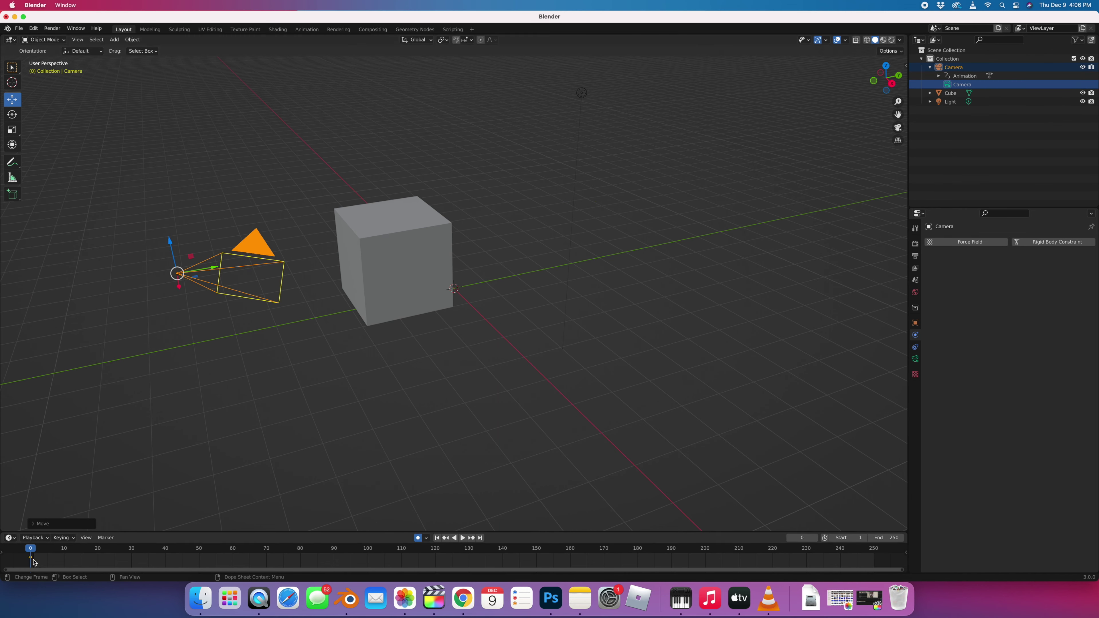
Go to frame 89 and drag the camera further left to key that position
key(space)
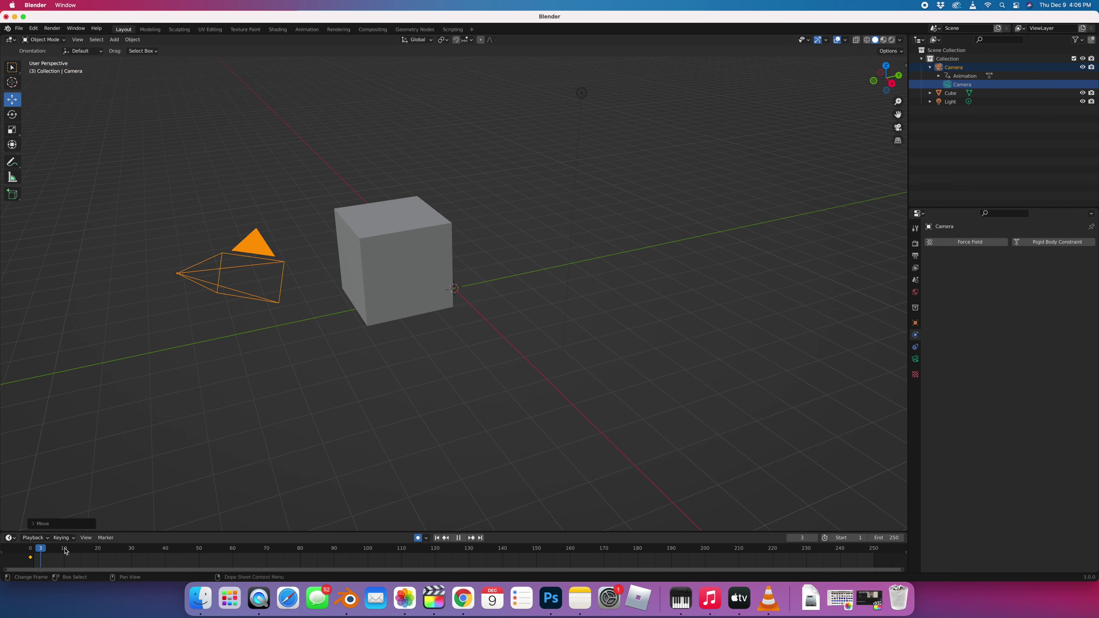
click(229, 546)
drag(237, 544, 331, 542)
key(space)
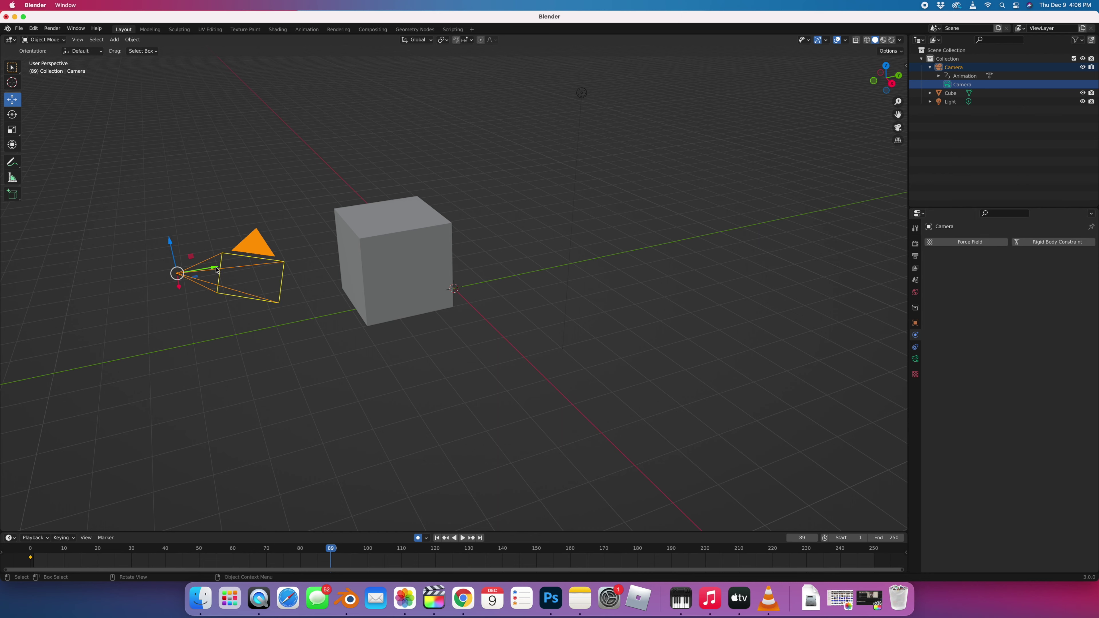
drag(216, 270, 43, 306)
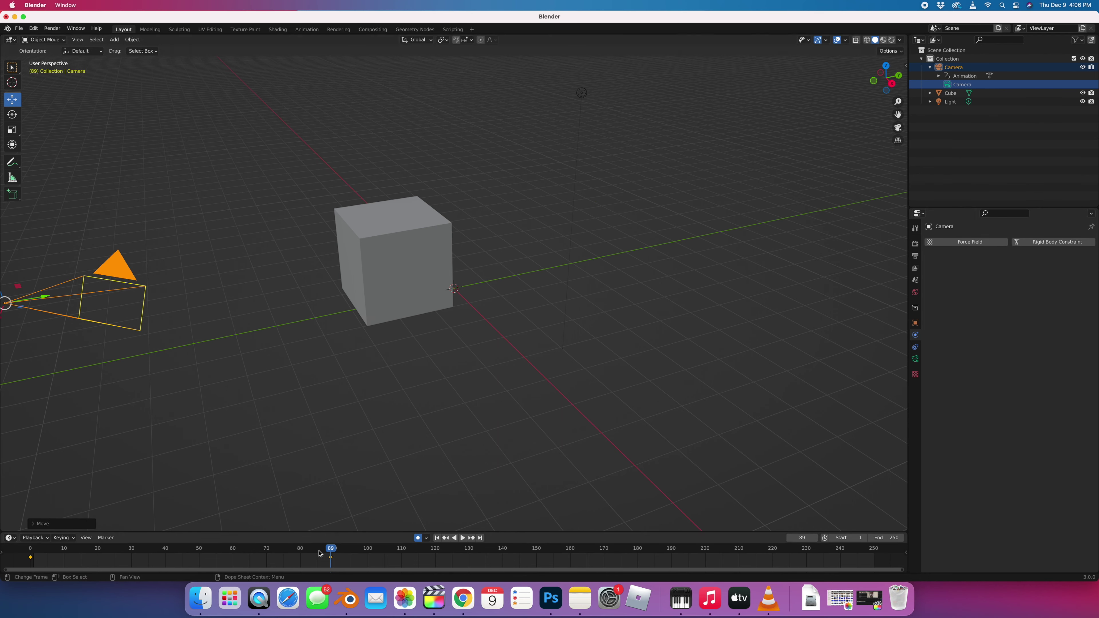
Rewind to frame 0 and play back the camera move, stopping back at frame 0
drag(333, 551, 25, 548)
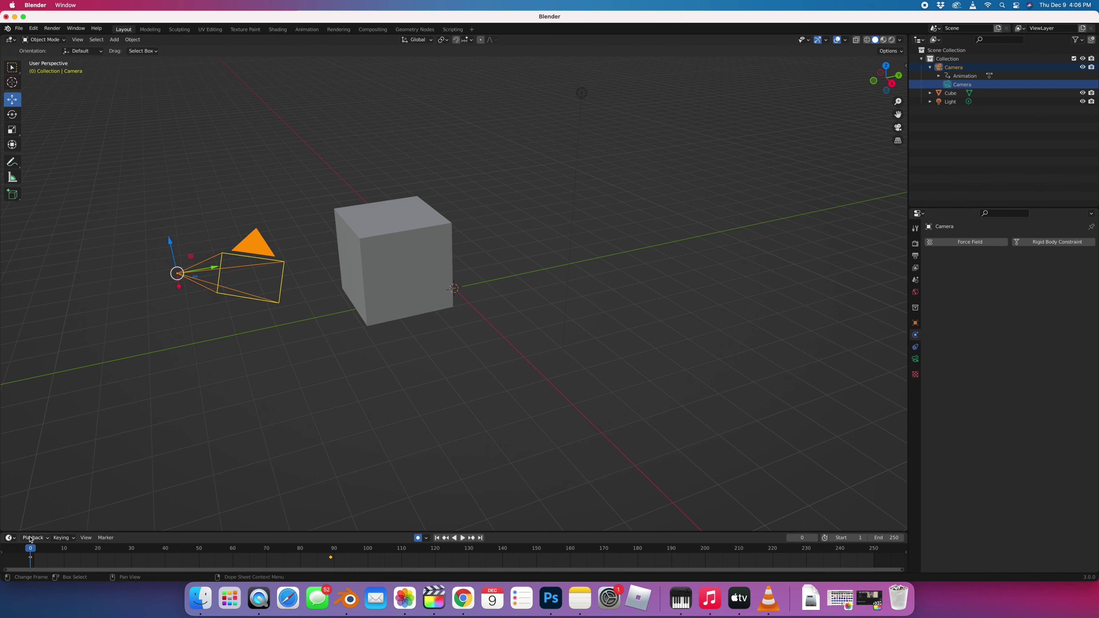
key(space)
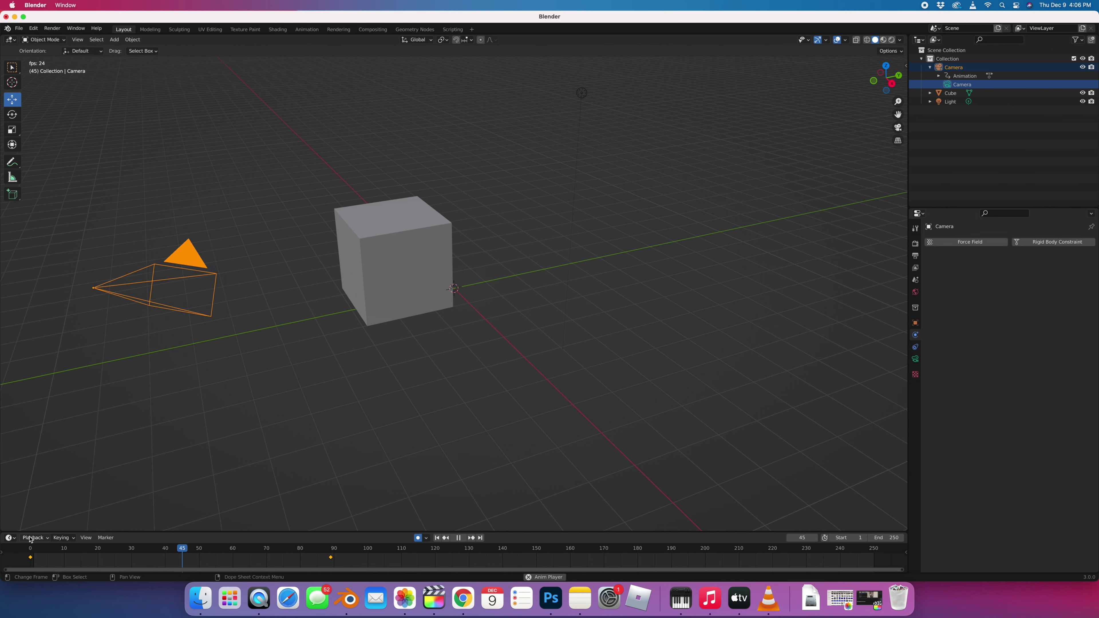
key(space)
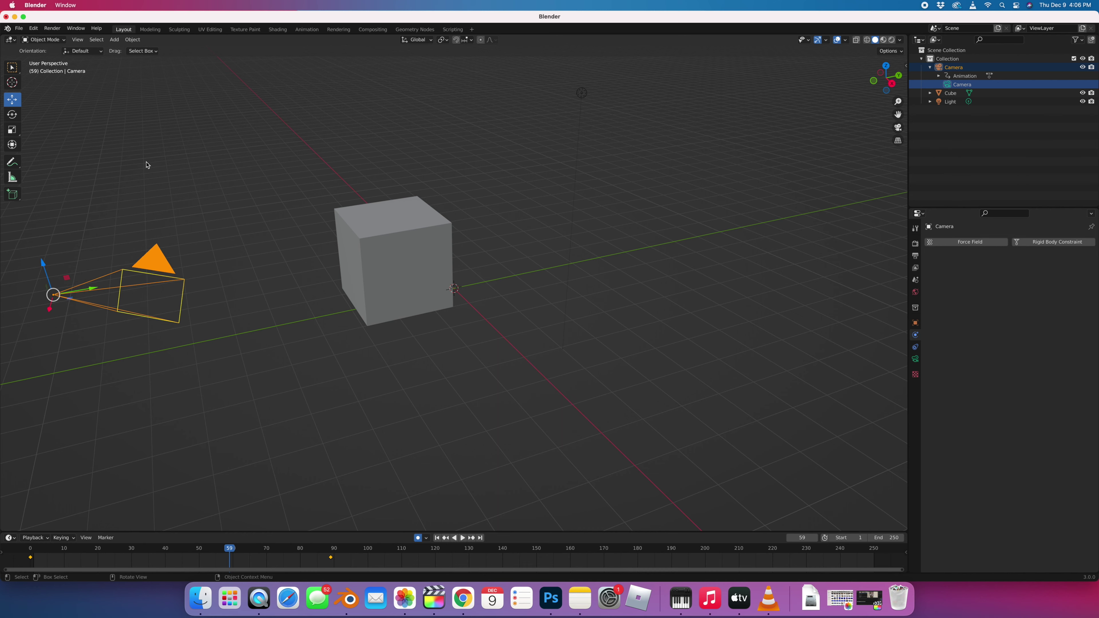
key(space)
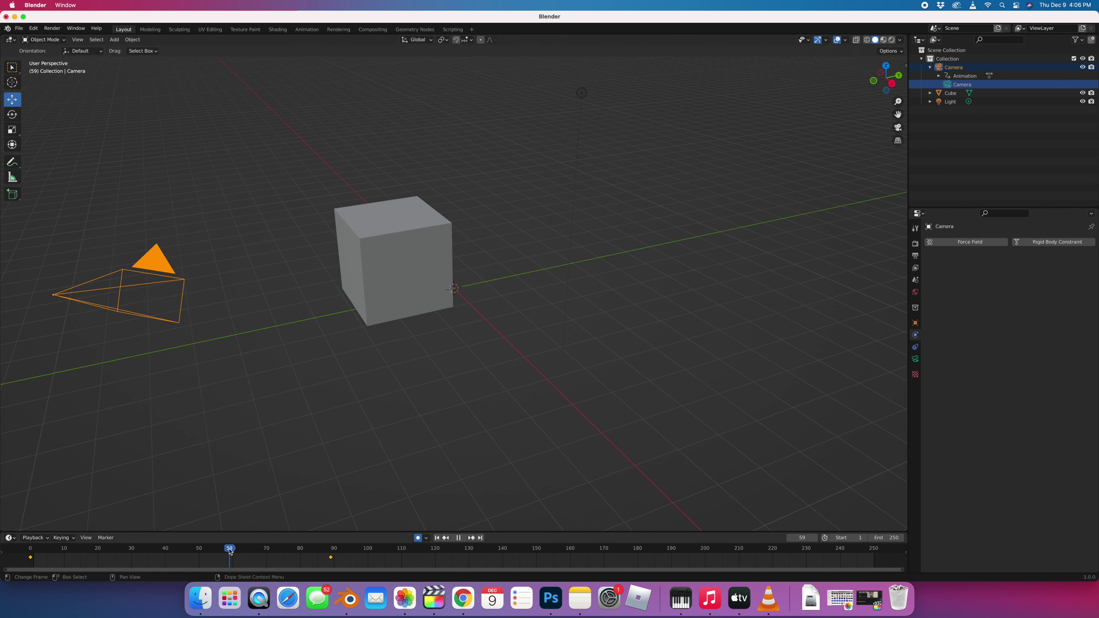
click(103, 546)
key(Escape)
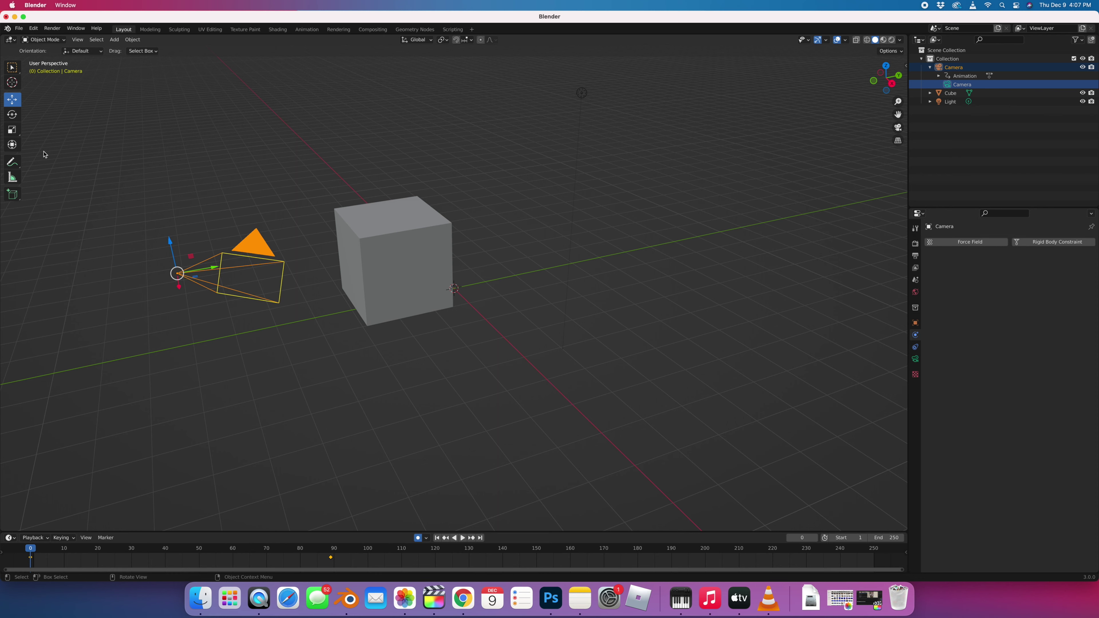
Trackball-rotate the camera with the Rotate tool to re-aim it, and preview playback to frame 89
click(14, 117)
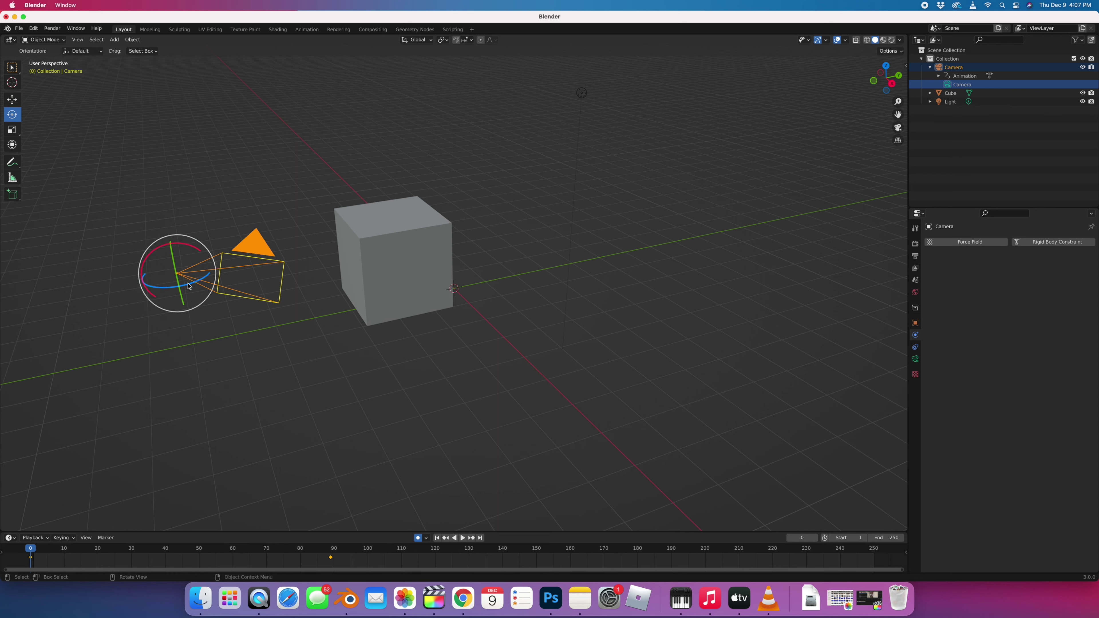
drag(189, 289, 162, 288)
key(space)
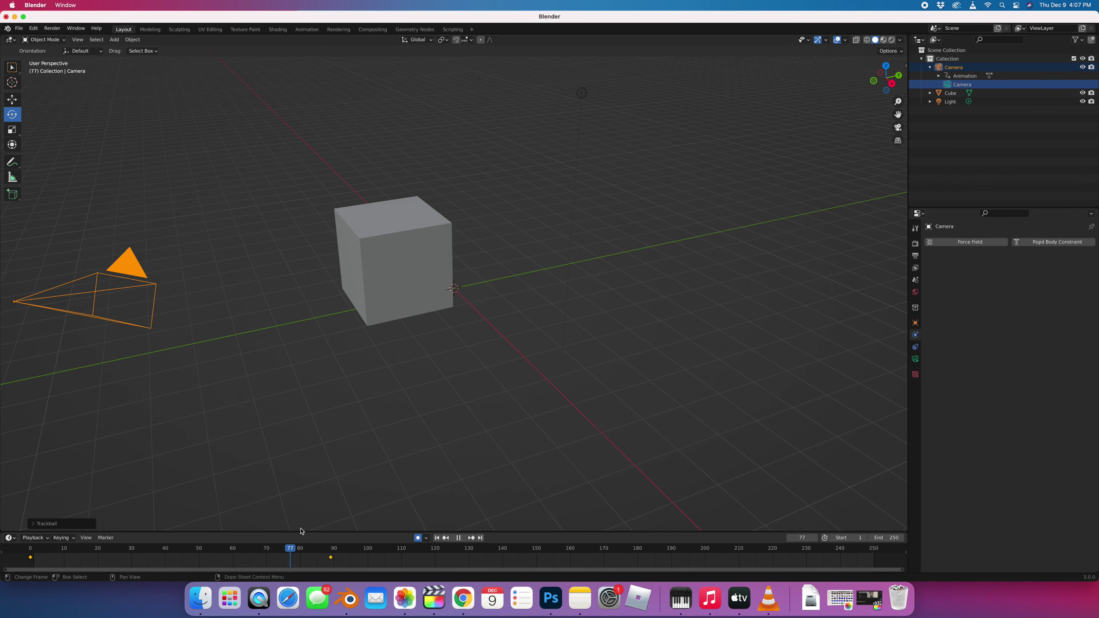
key(space)
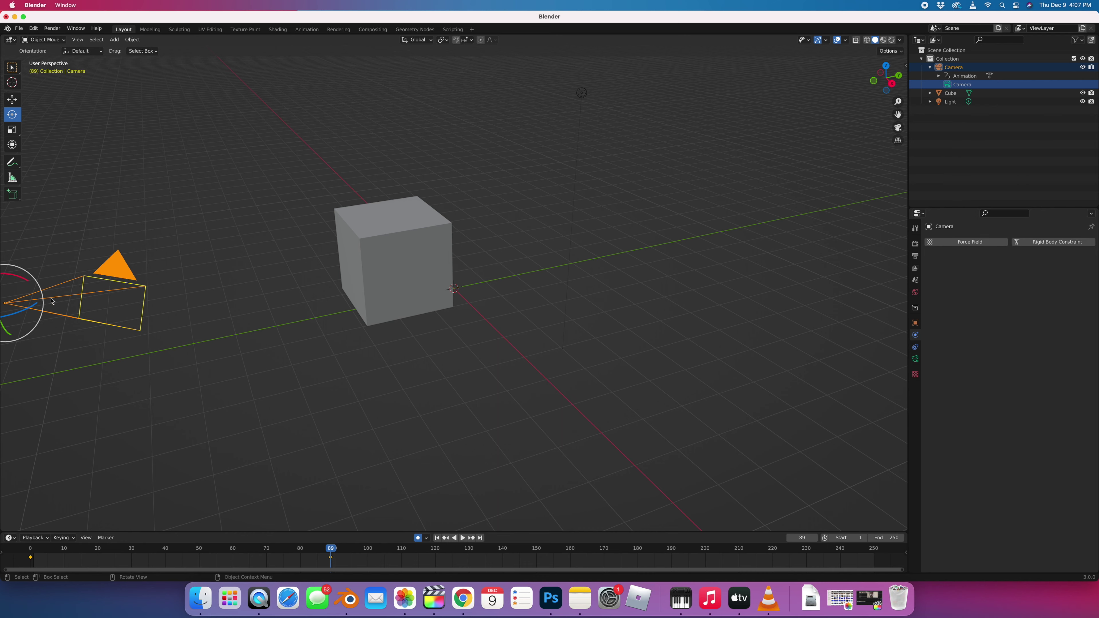
Turn the camera around its vertical Z axis toward the cube and scrub the timeline back
drag(31, 310, 17, 281)
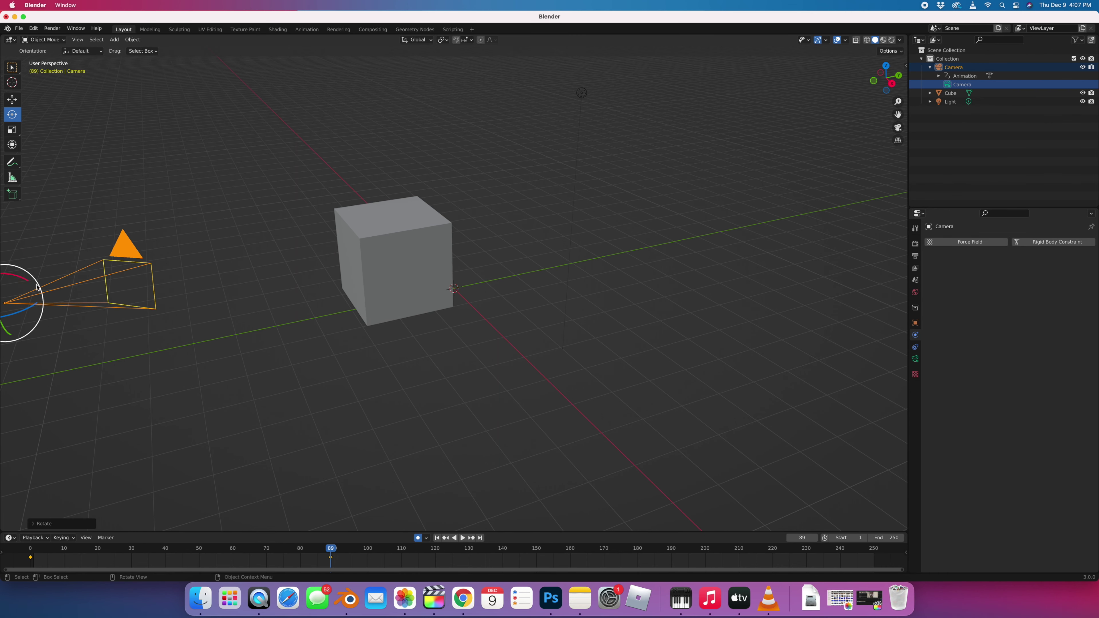
drag(34, 308, 18, 315)
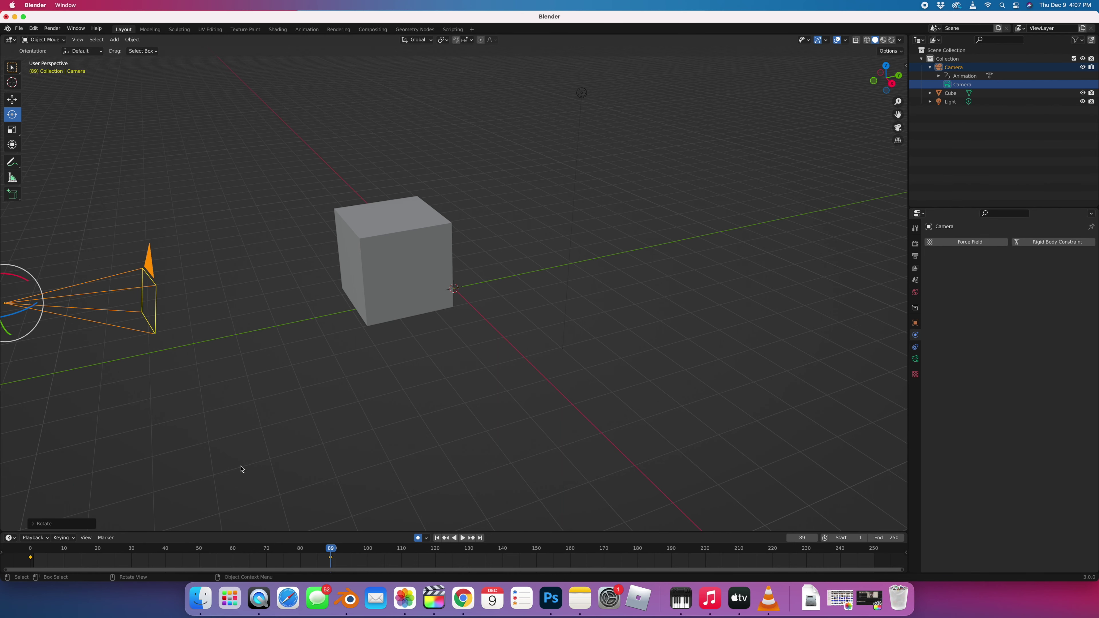
drag(331, 548, 6, 543)
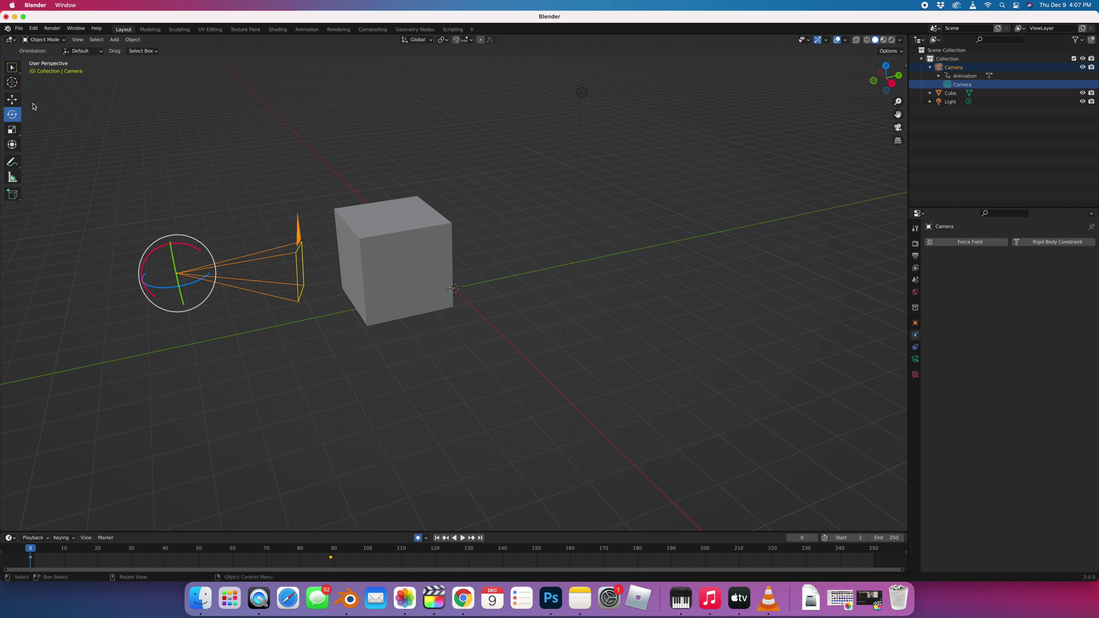
click(34, 29)
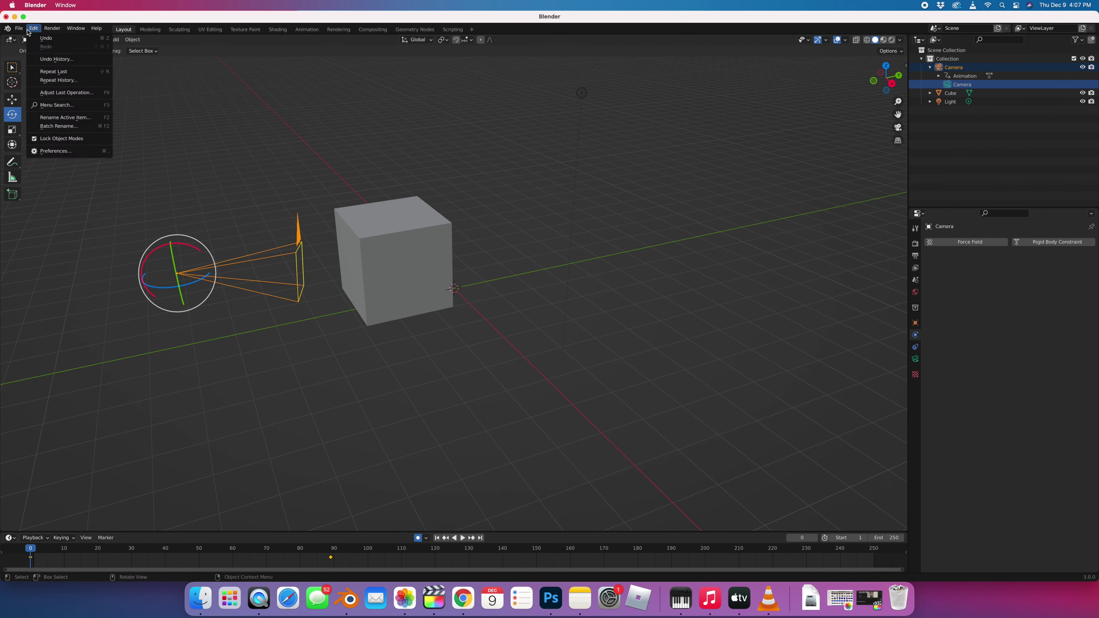
Switch Blender to full screen with Window > Toggle Window Fullscreen
mouse_move(24, 31)
mouse_move(49, 35)
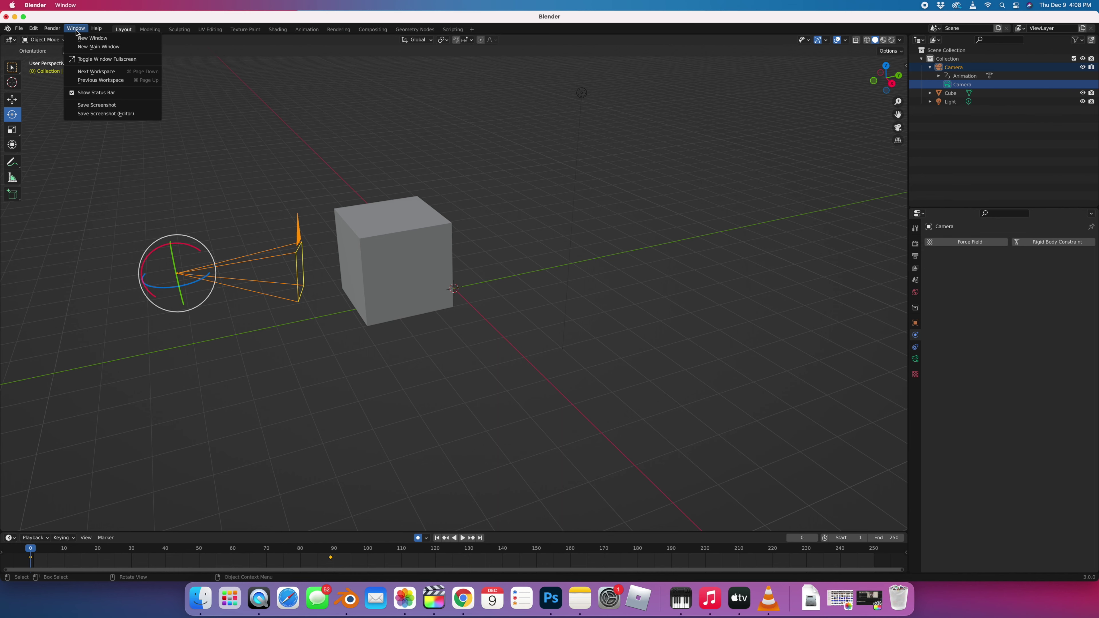
click(91, 60)
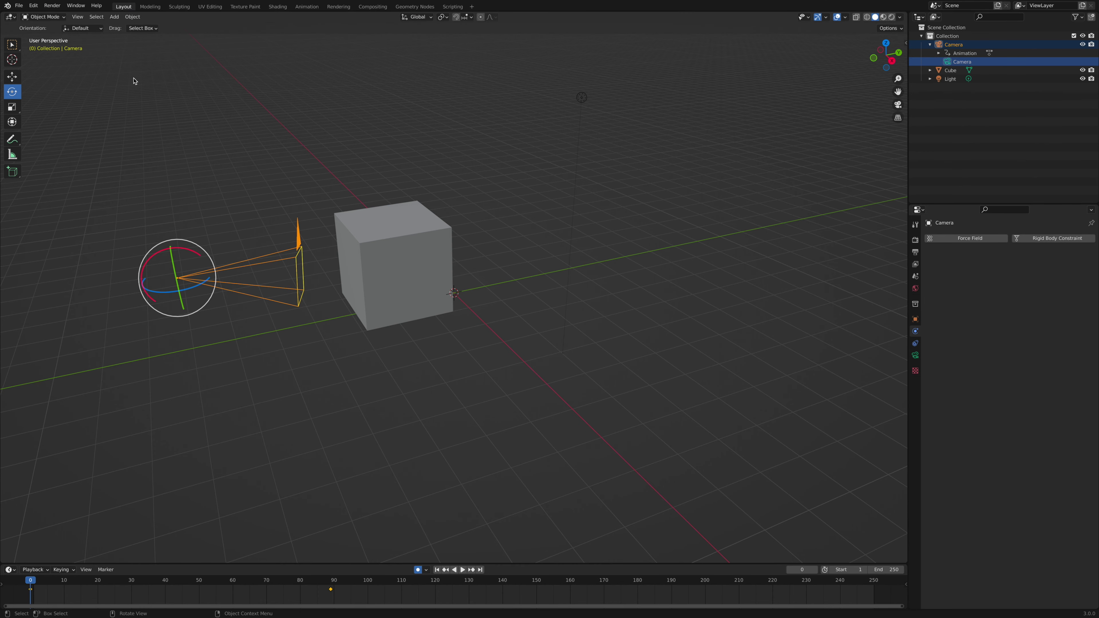
Back in the Layout workspace, deselect everything with Alt+A and scrub the timeline to frame 28
click(151, 9)
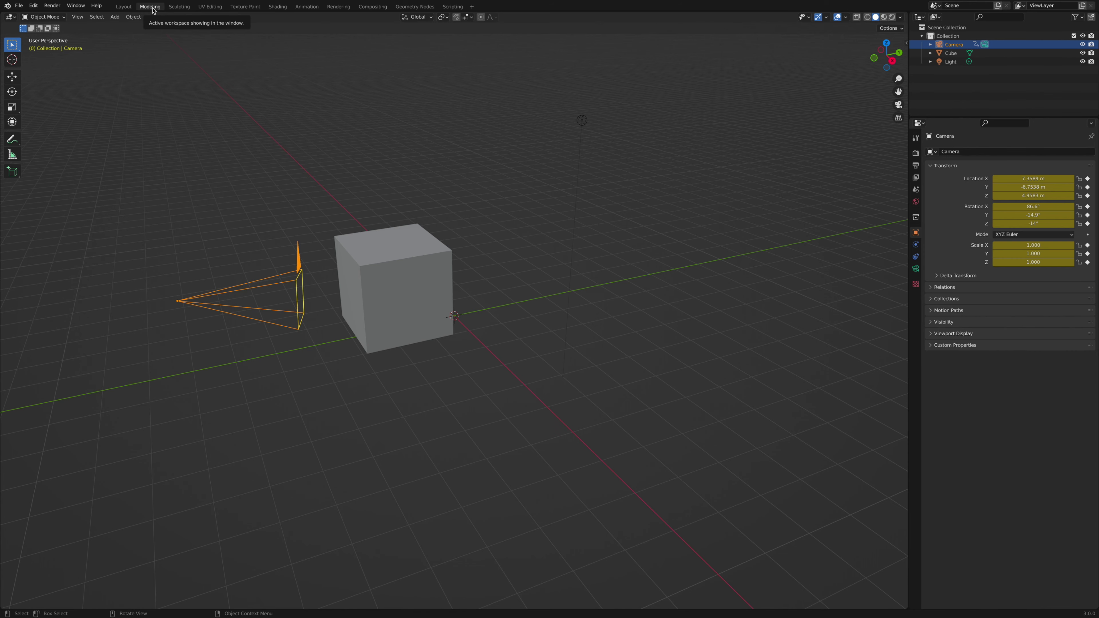
click(130, 8)
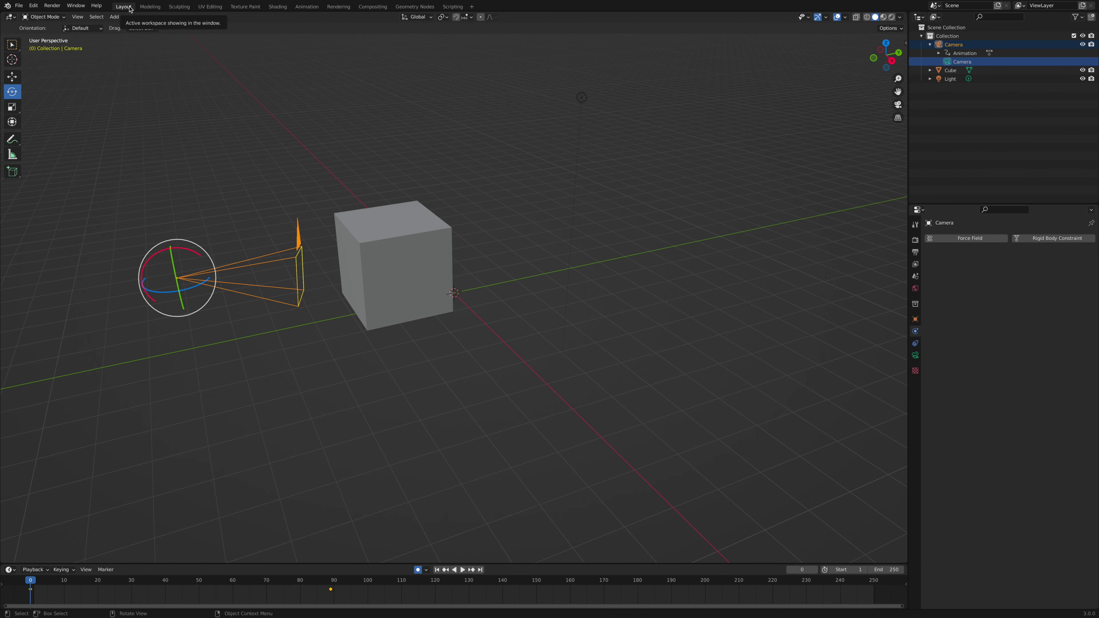
click(93, 29)
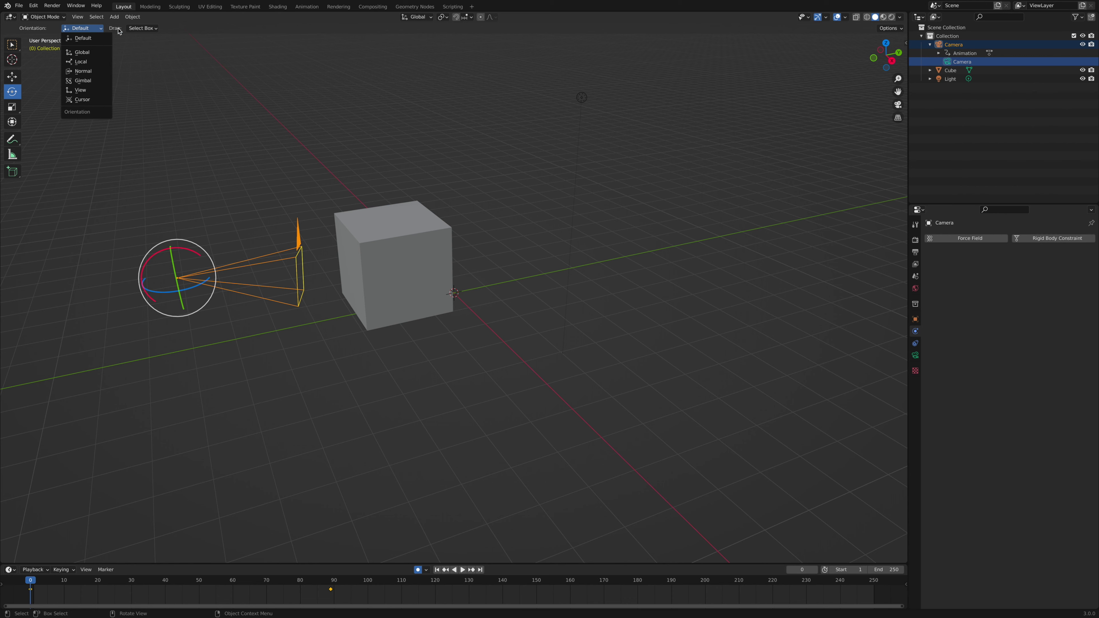
key(alt+a)
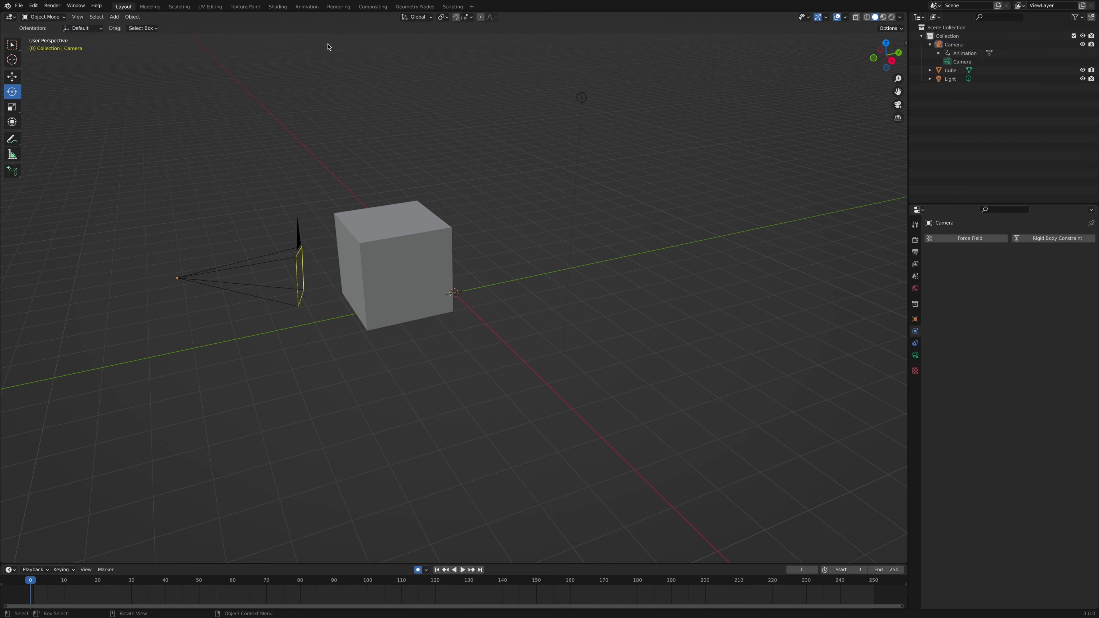
mouse_move(34, 593)
mouse_down()
mouse_move(125, 591)
mouse_move(30, 589)
mouse_up()
Switch the viewport to orthographic projection and render it as a viewport animation
click(63, 17)
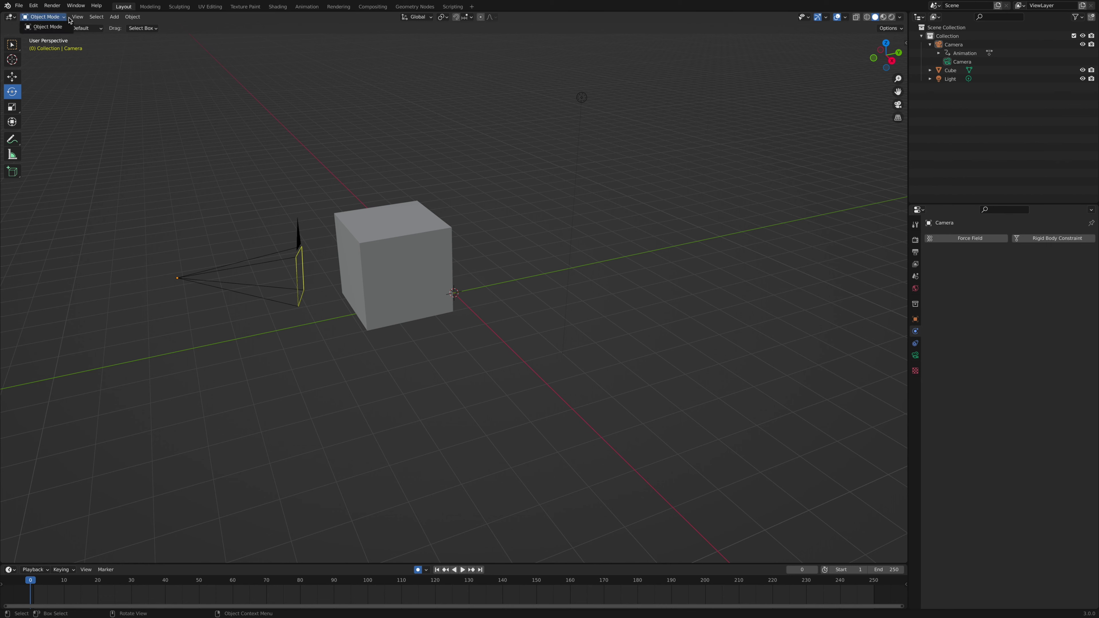
mouse_move(76, 20)
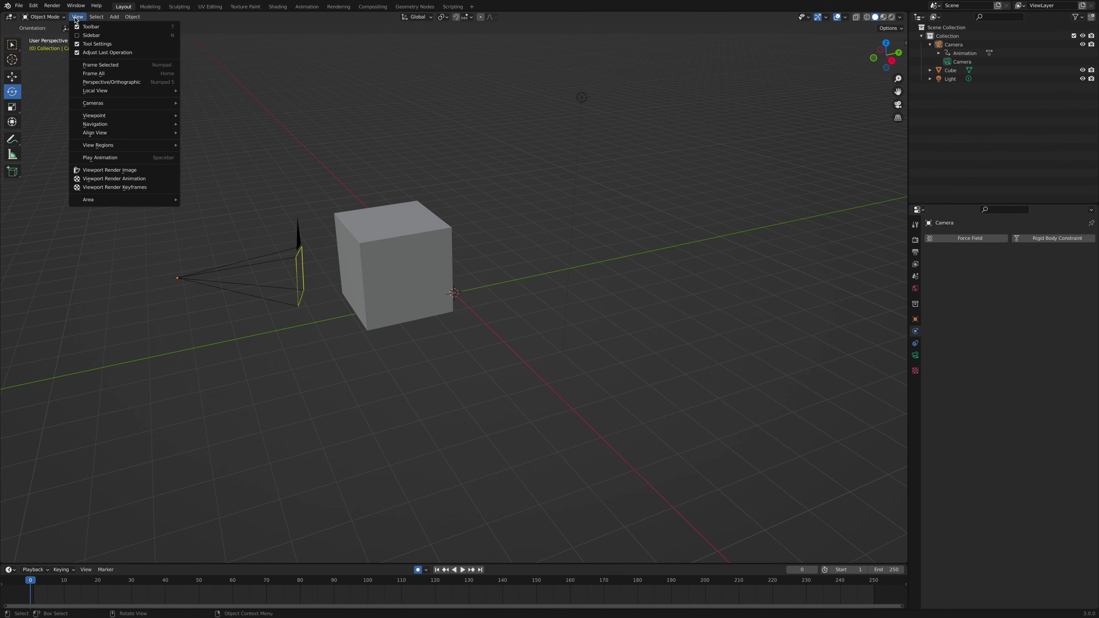
click(111, 82)
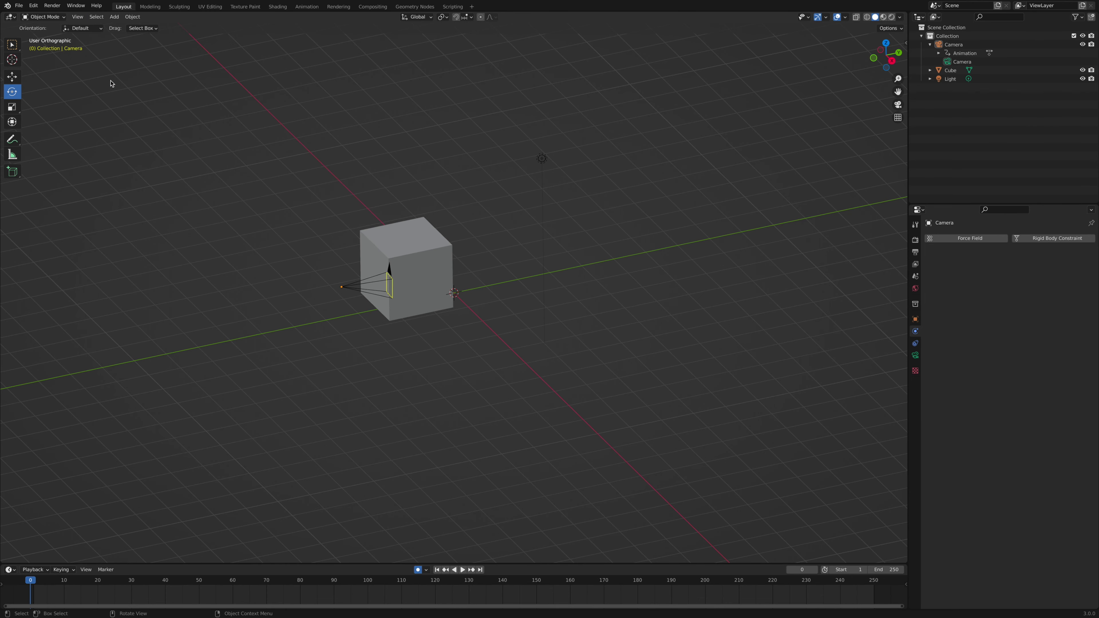
click(75, 17)
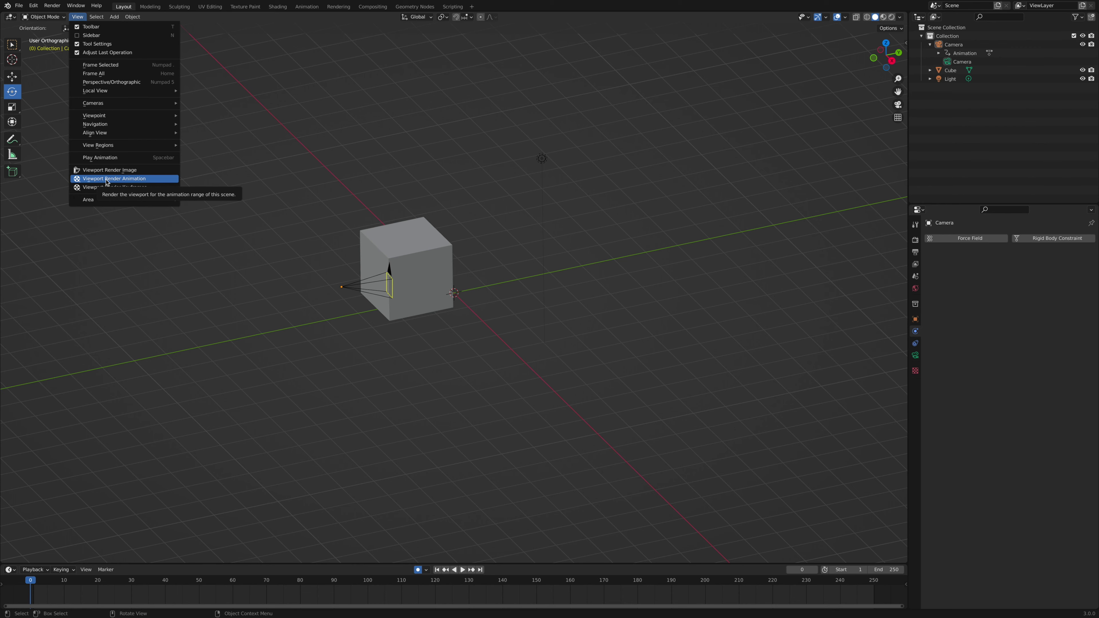
click(106, 184)
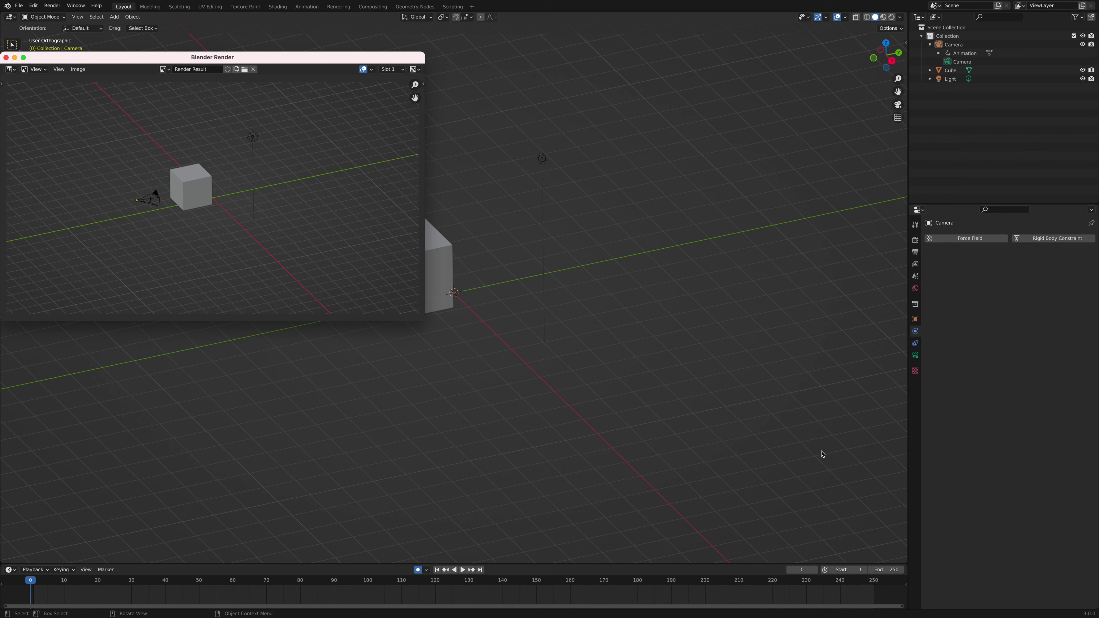
Change the scene End frame from 250 to 89, then nudge the render window right and down
click(886, 569)
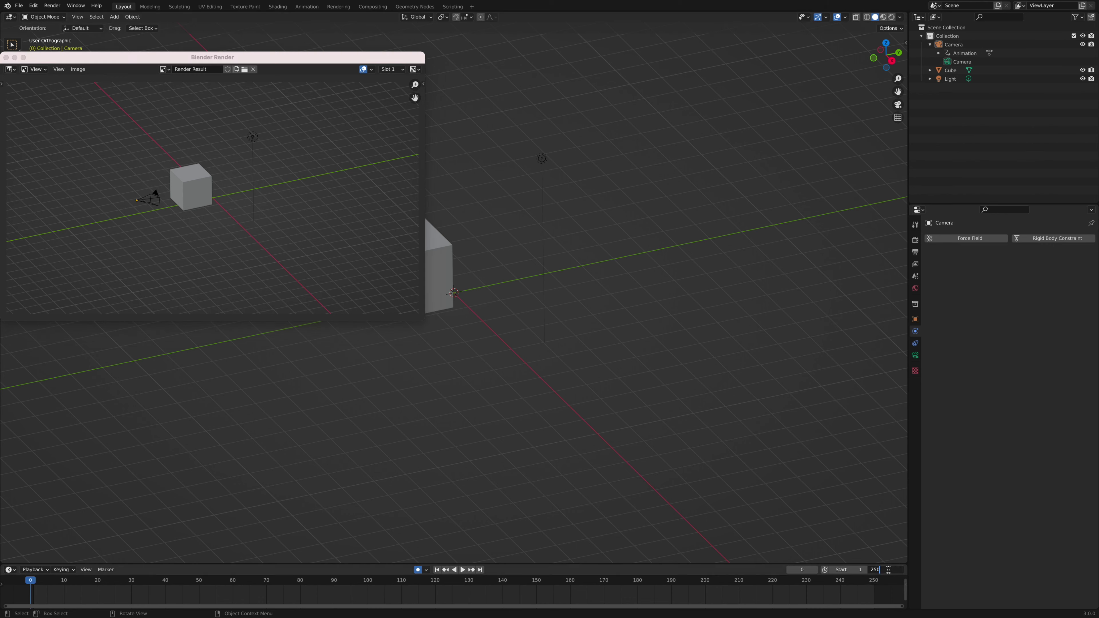
drag(886, 570, 871, 569)
text(90)
key(Return)
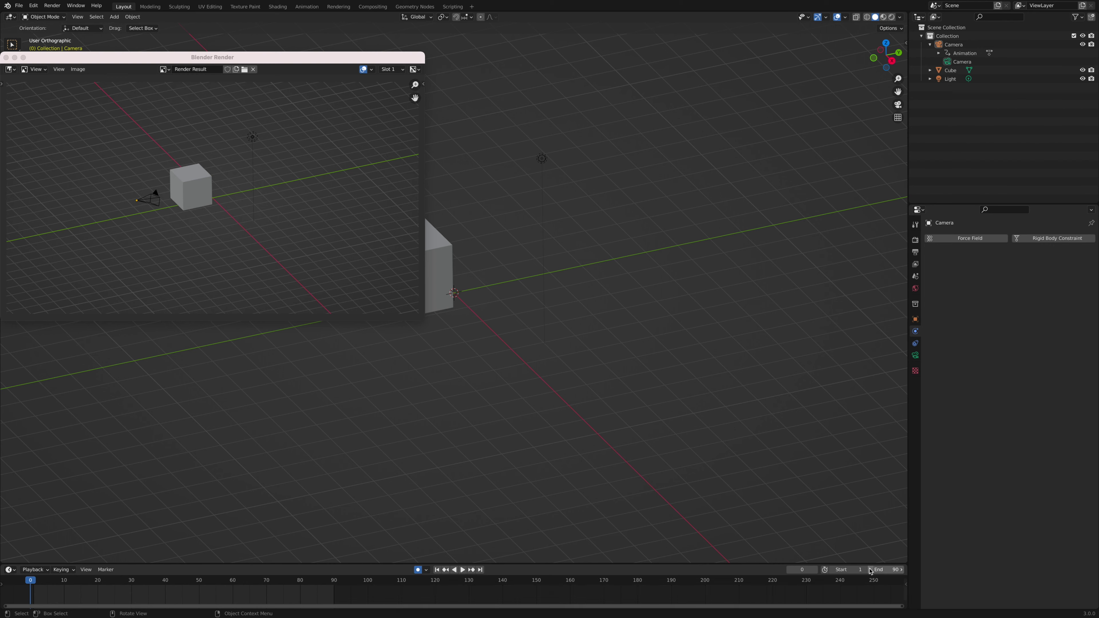
click(870, 570)
drag(238, 58, 296, 64)
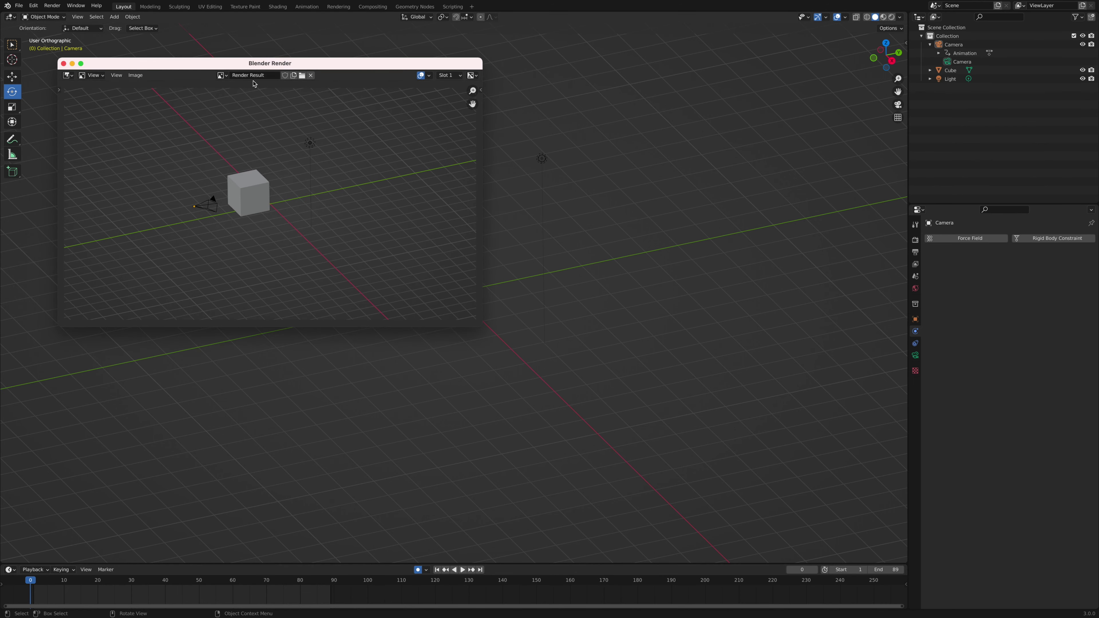
Look through the render window's image editor menus and drag the window further right toward center
click(250, 75)
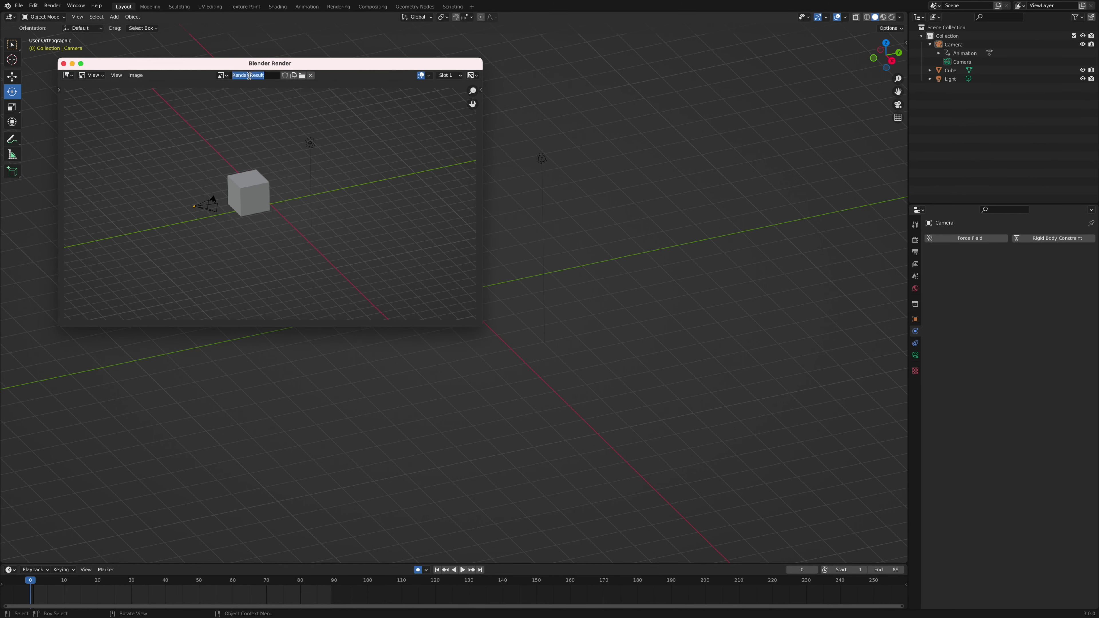
click(99, 78)
click(100, 79)
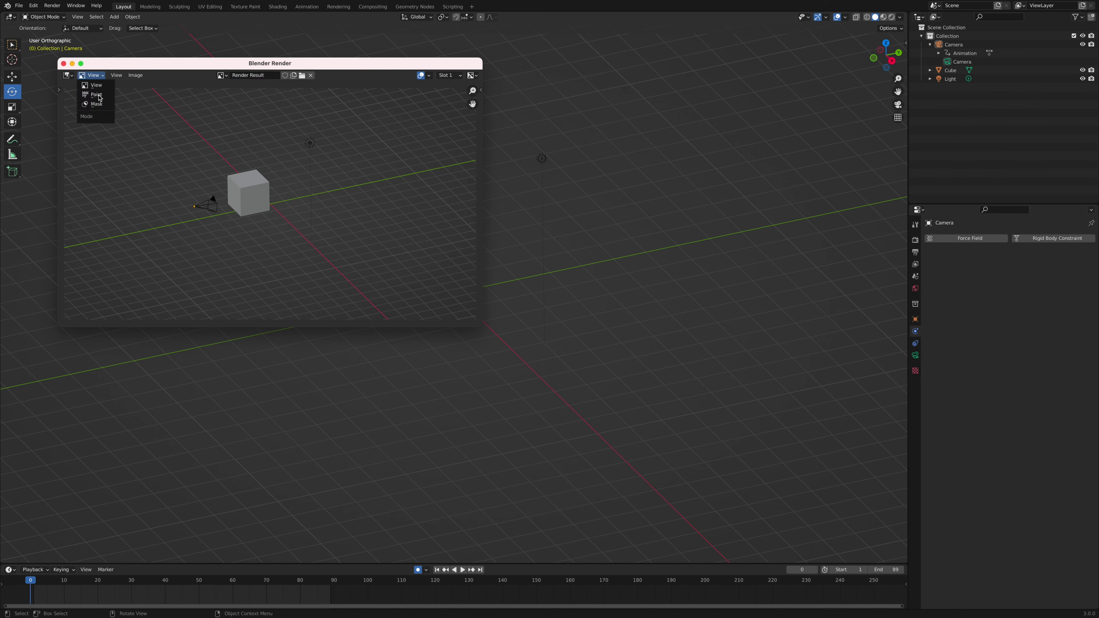
click(118, 76)
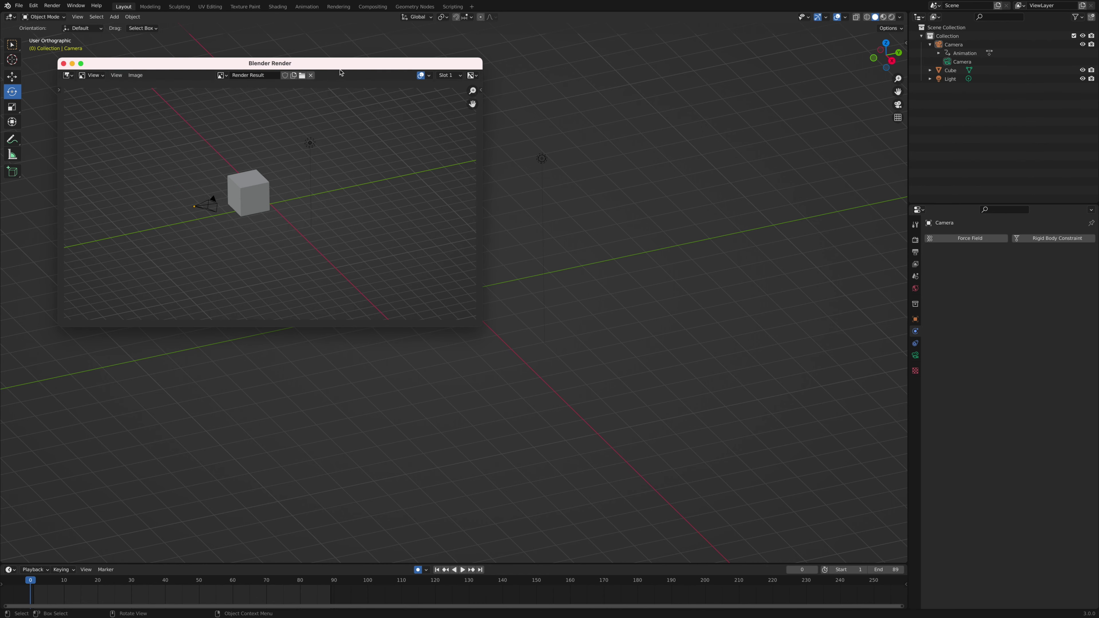
drag(345, 71, 455, 76)
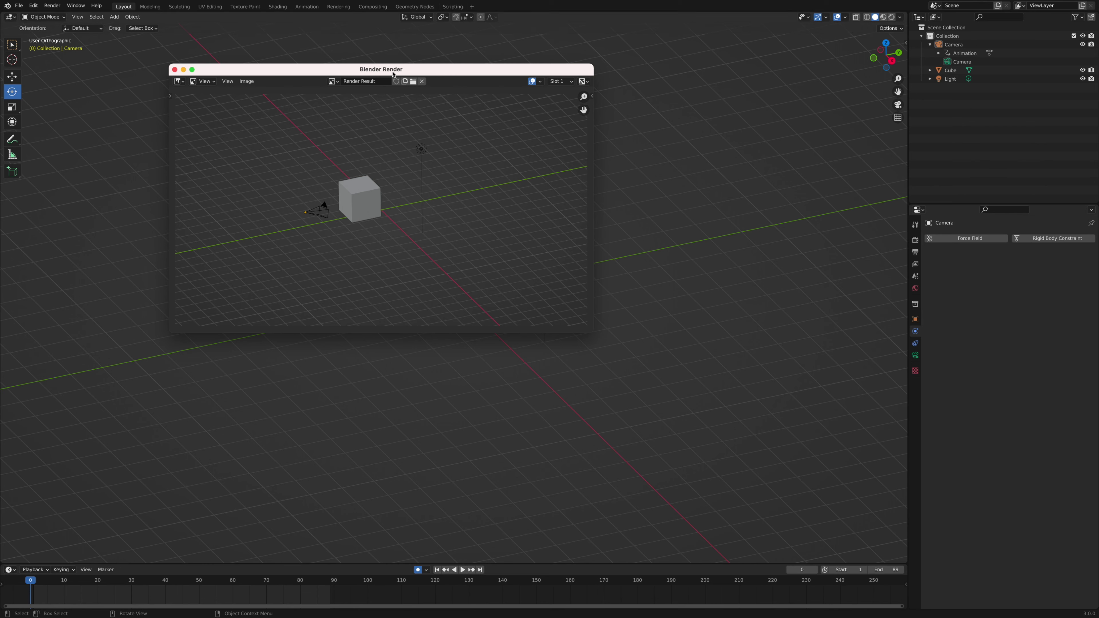
drag(393, 74, 473, 76)
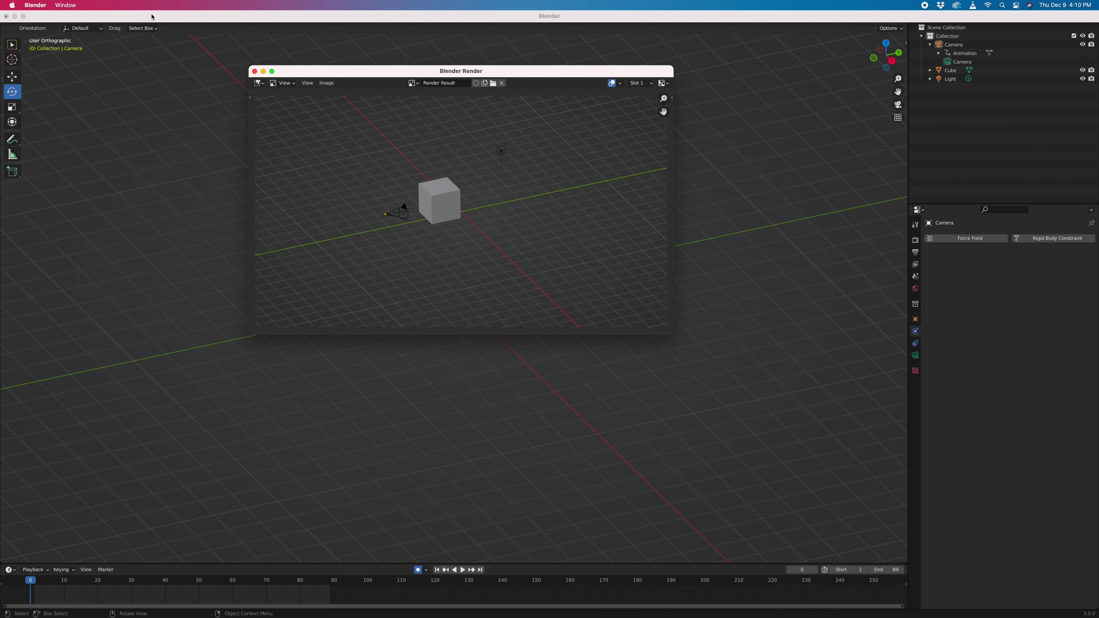